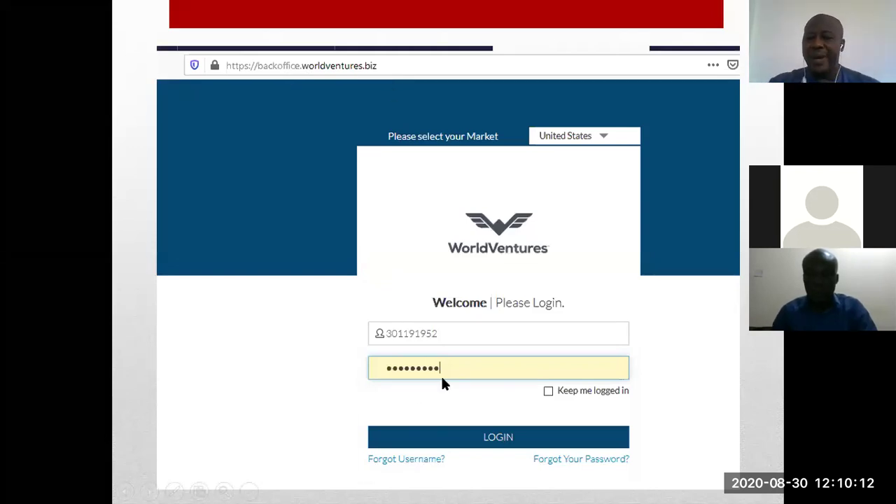
Step: Advance the slide show through the legacy backoffice and DreamTrips login screenshot slides
click(503, 423)
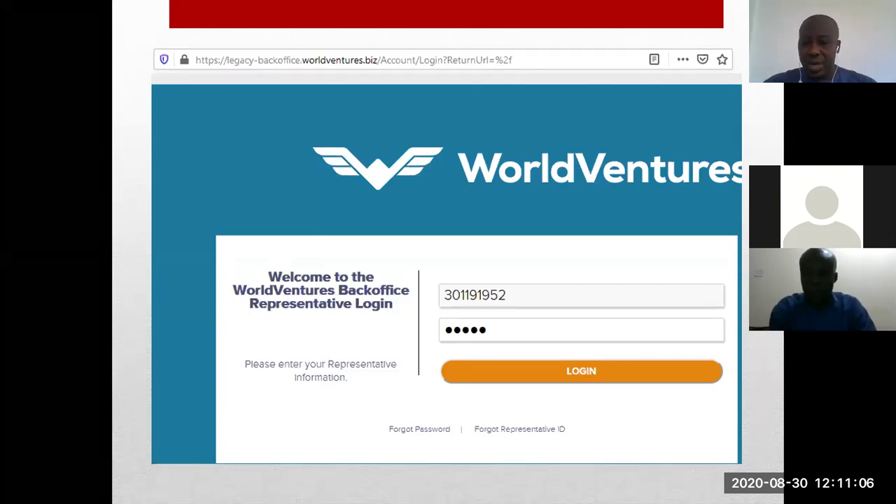
click(630, 324)
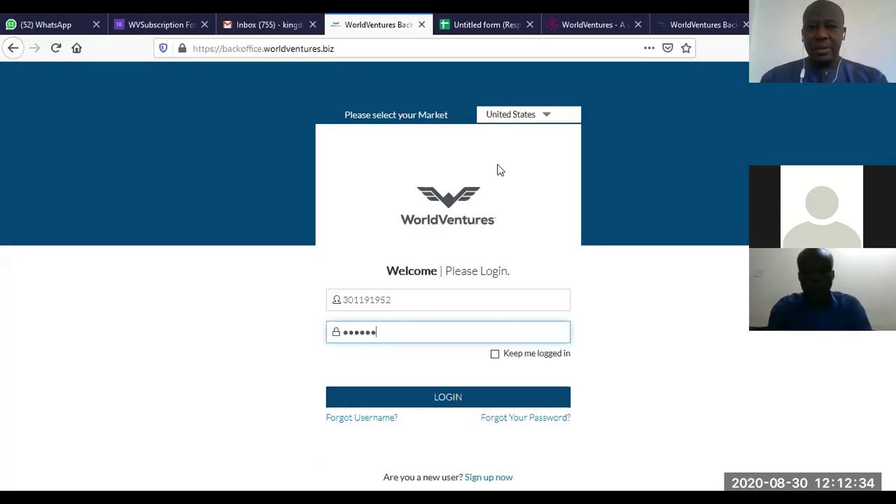
Step: Dismiss the address-bar suggestions and log in with the pre-filled credentials to the new dashboard
click(500, 170)
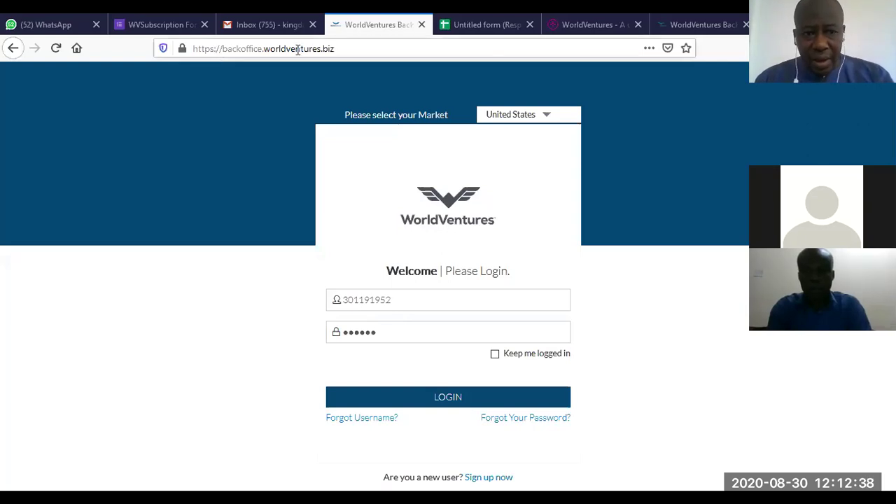
click(347, 48)
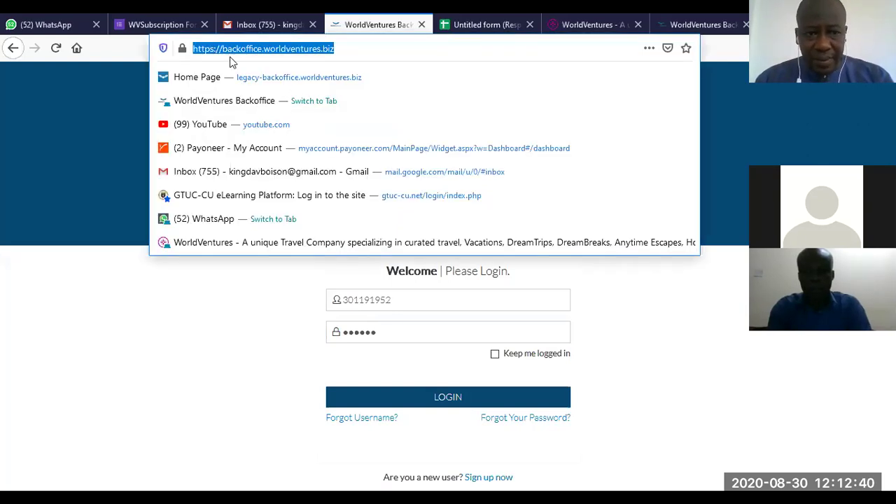
click(393, 53)
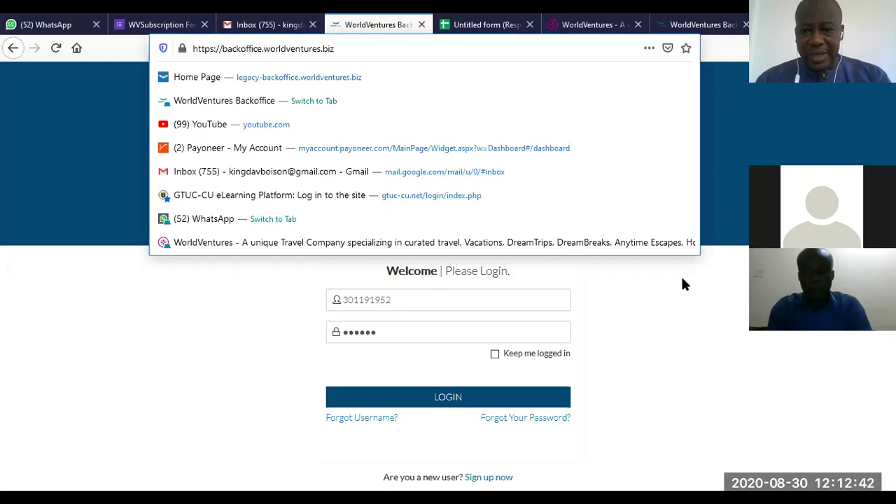
click(707, 314)
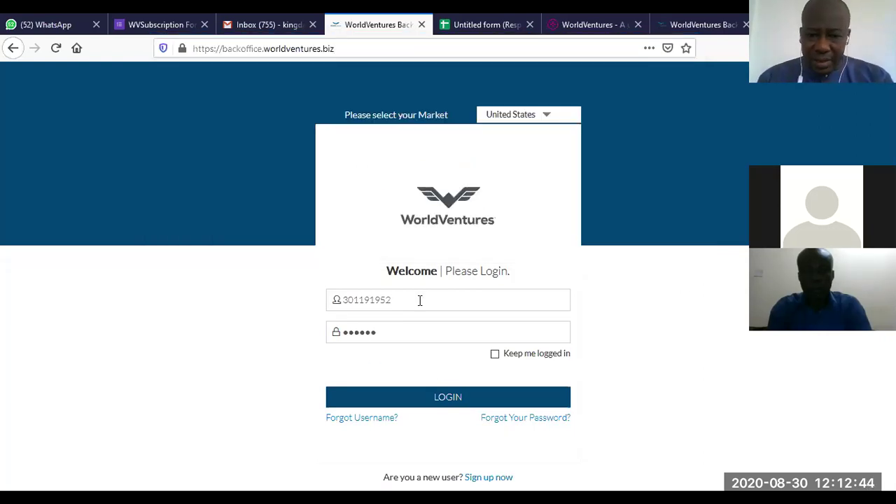
click(469, 404)
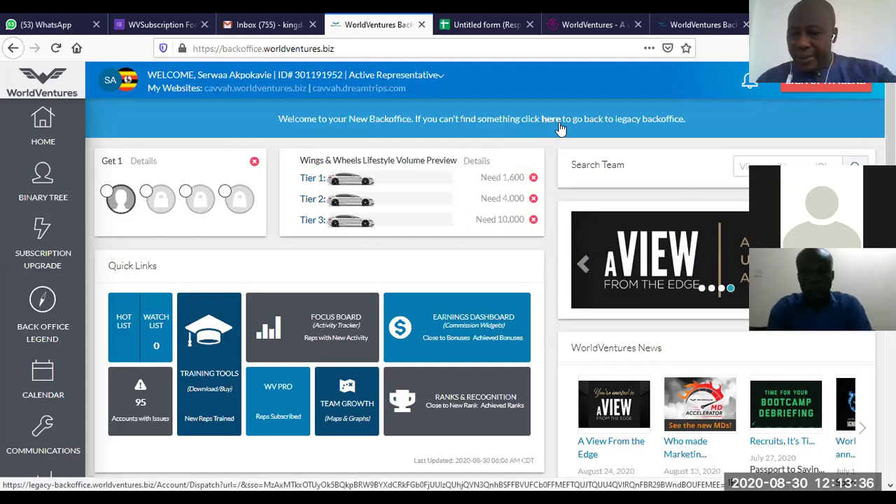
Step: Follow the welcome banner's 'here' link toward the legacy backoffice
click(361, 50)
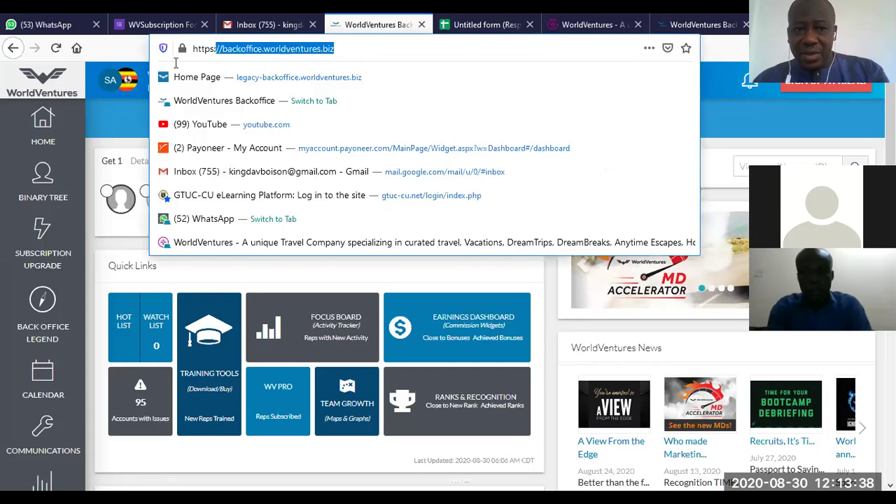
click(728, 118)
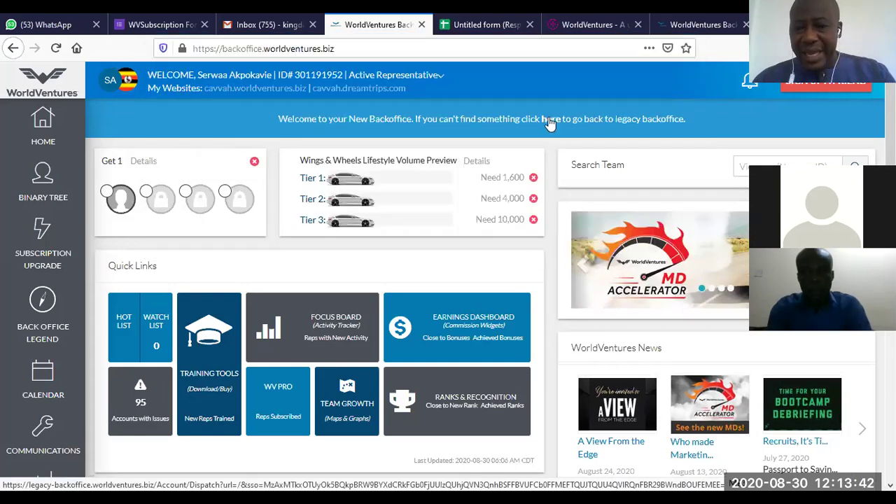
click(551, 119)
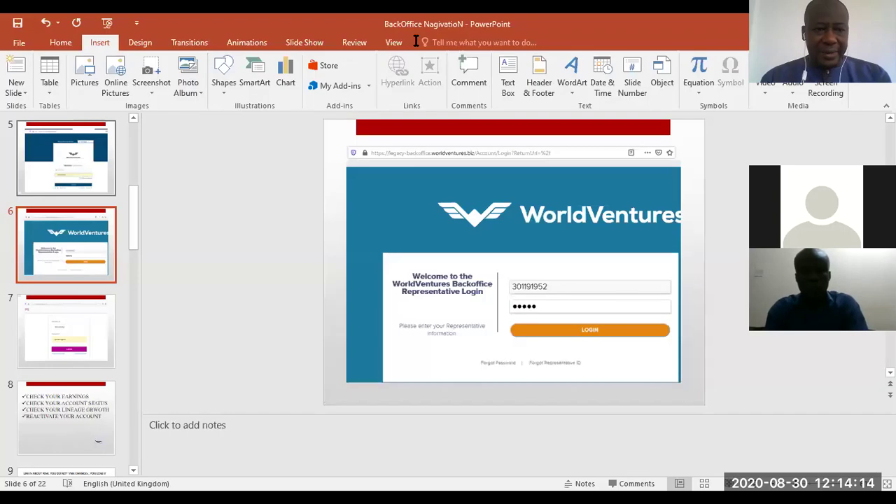
Step: Present from slide 4, the Backoffice URL slide, and advance to the login page screenshot
scroll(139, 194, up, 3)
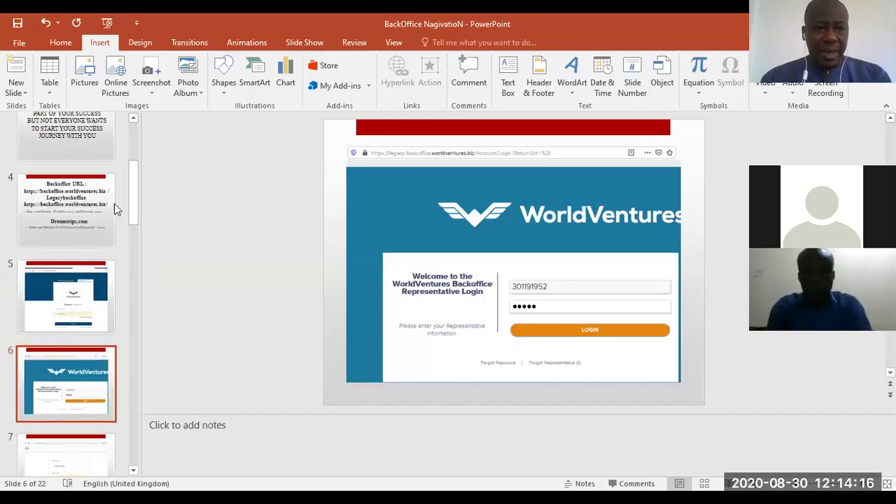
click(114, 204)
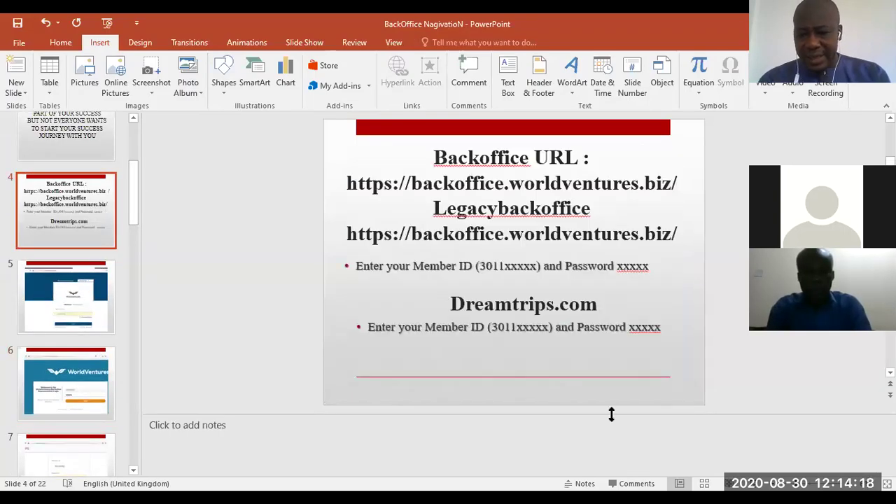
key(shift+F5)
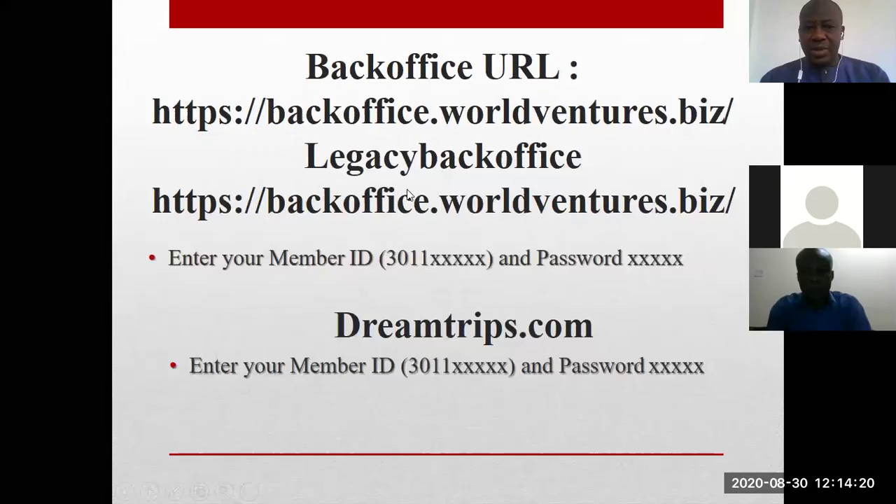
click(549, 174)
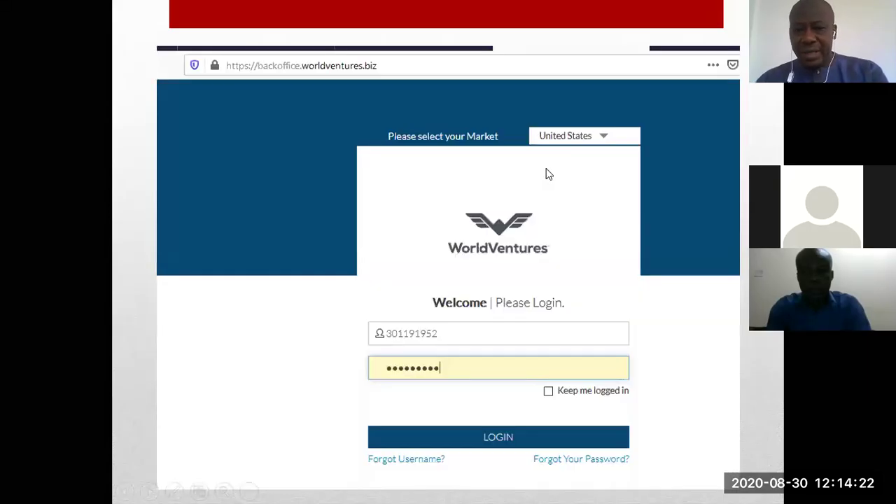
Step: Advance to the legacy login slide, then open My Profile from the update-profile prompt
click(423, 266)
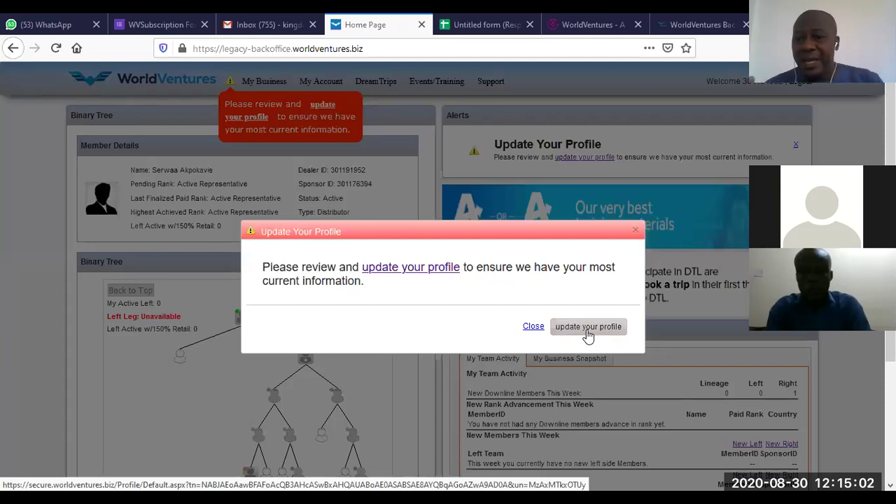
click(589, 330)
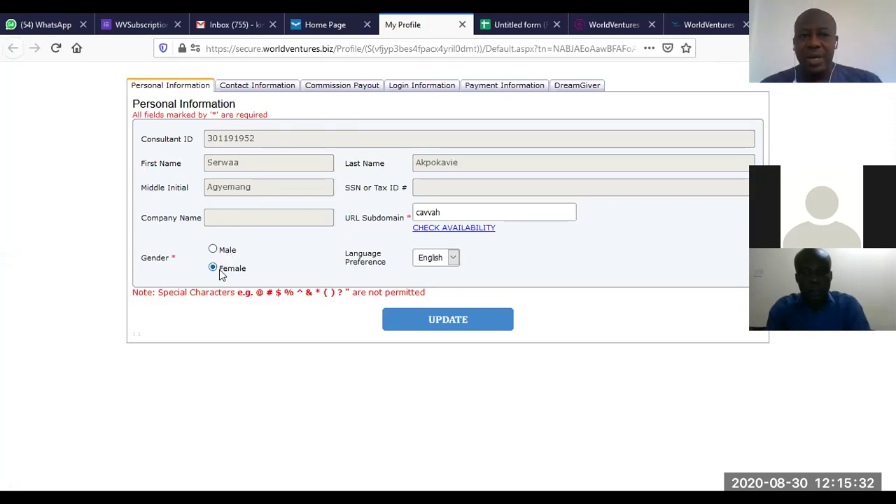
Step: Show the Contact Information tab with the phone, email and shipping address fields
click(256, 88)
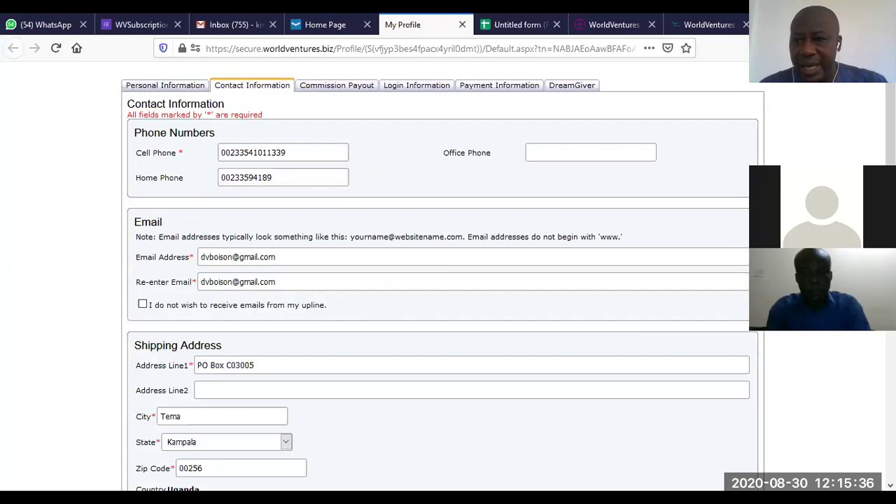
scroll(441, 279, down, 5)
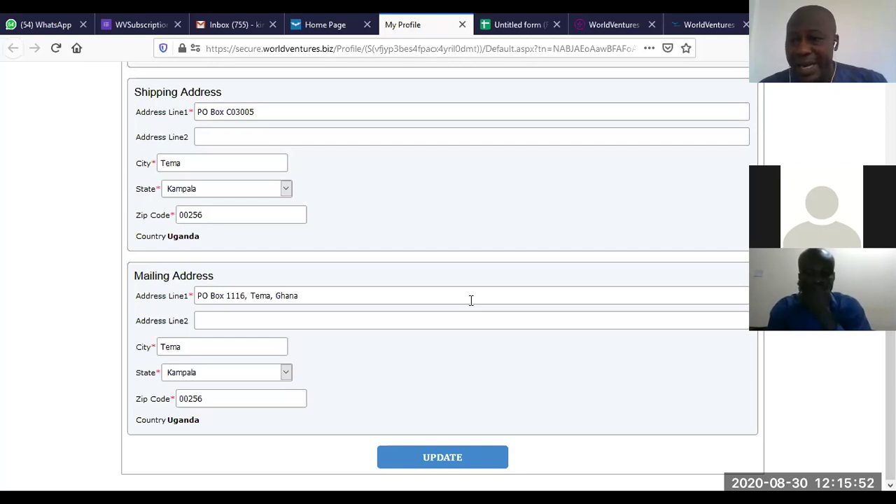
scroll(864, 102, up, 4)
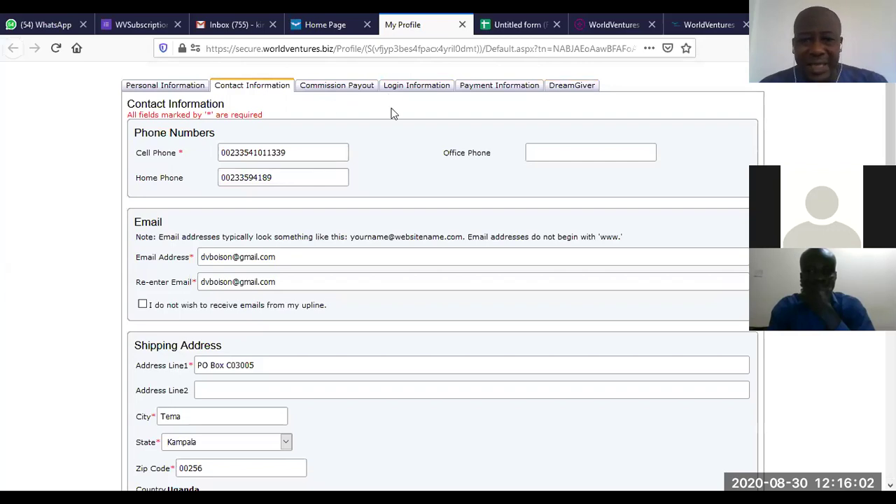
Step: Save the Personal Information tab with UPDATE and close the My Profile tab
click(154, 89)
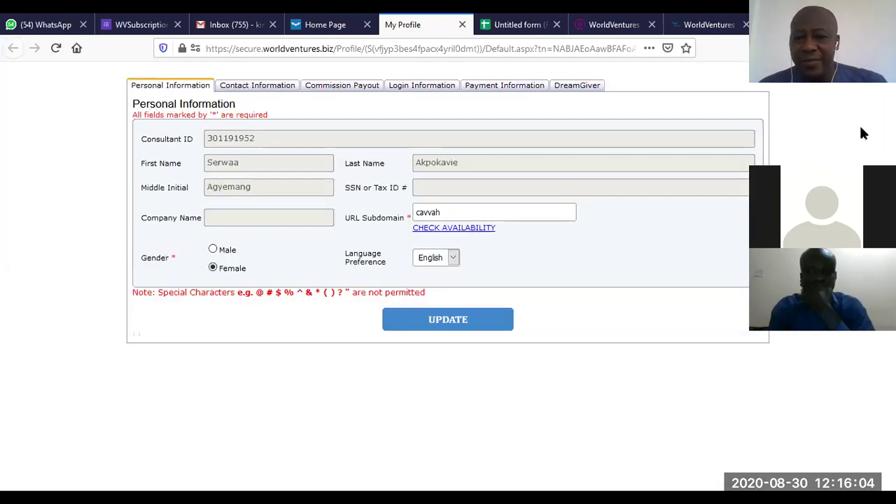
click(477, 320)
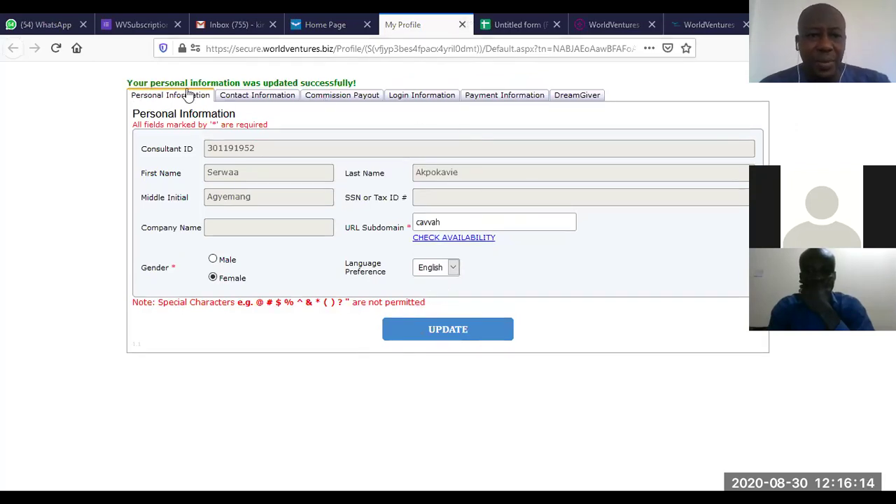
click(462, 25)
Step: Close the Update Your Profile reminder, review the My Business menu, and return to the new dashboard
click(532, 327)
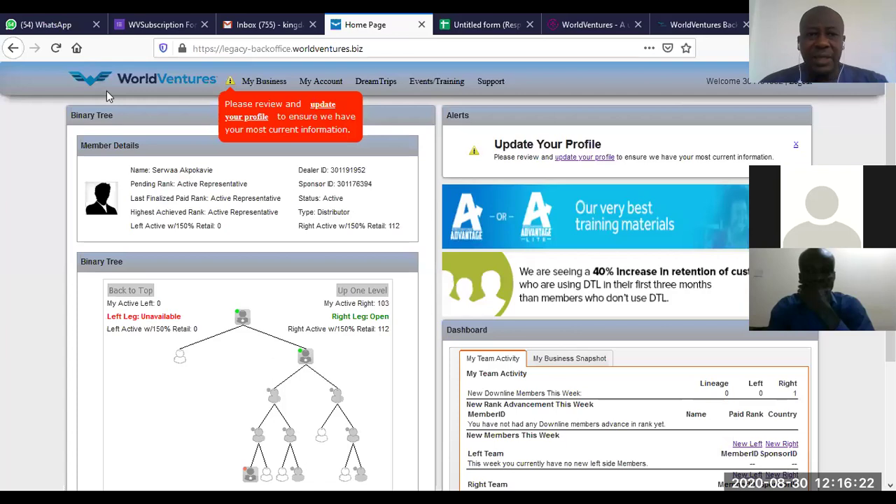
scroll(444, 210, down, 1)
scroll(444, 210, up, 1)
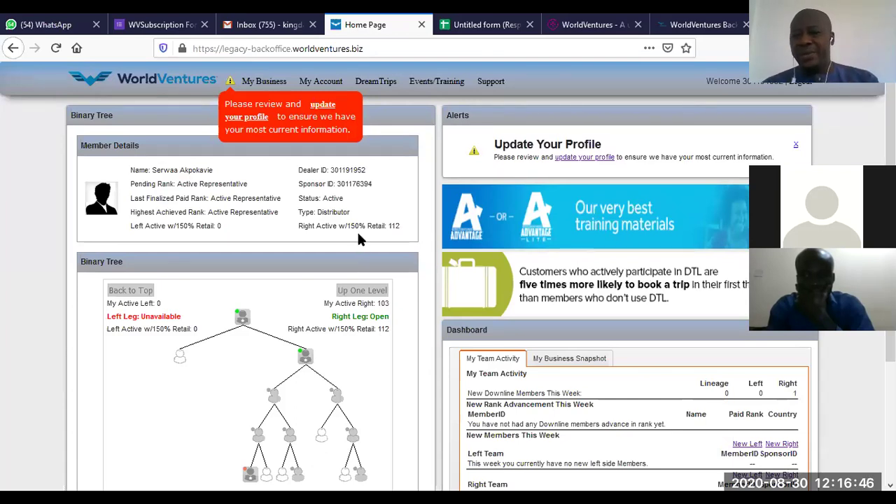
mouse_move(263, 82)
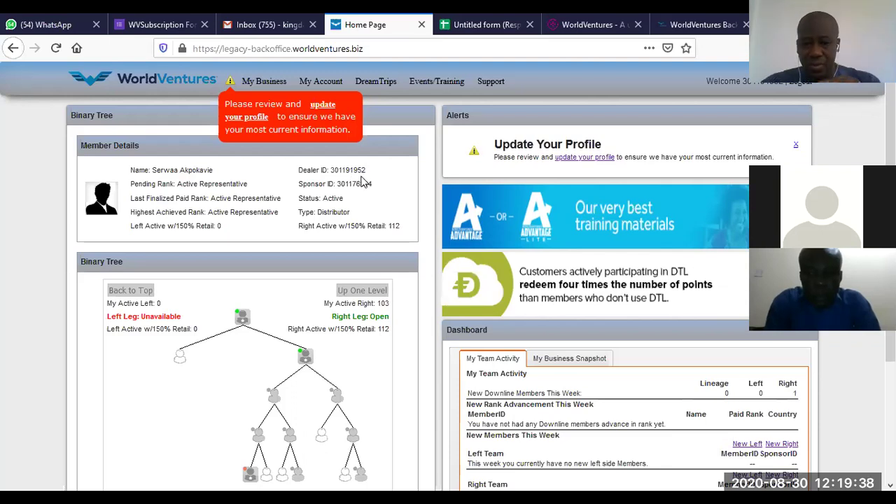
mouse_move(252, 88)
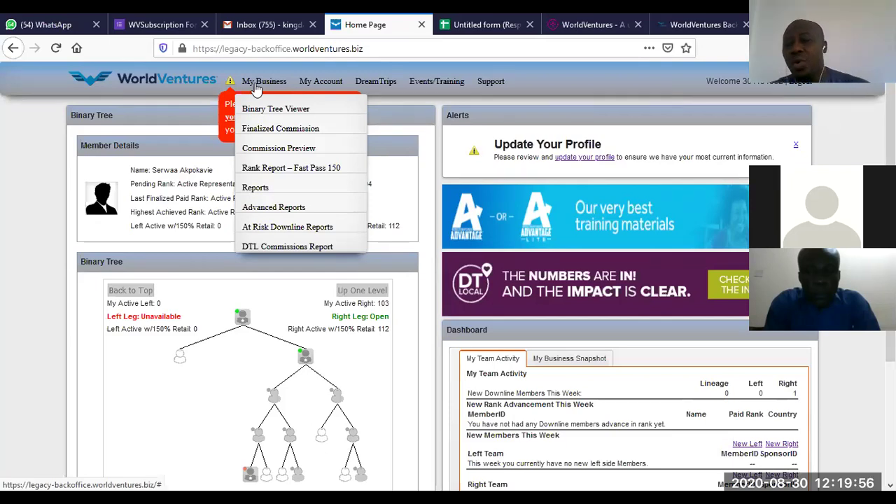
click(14, 47)
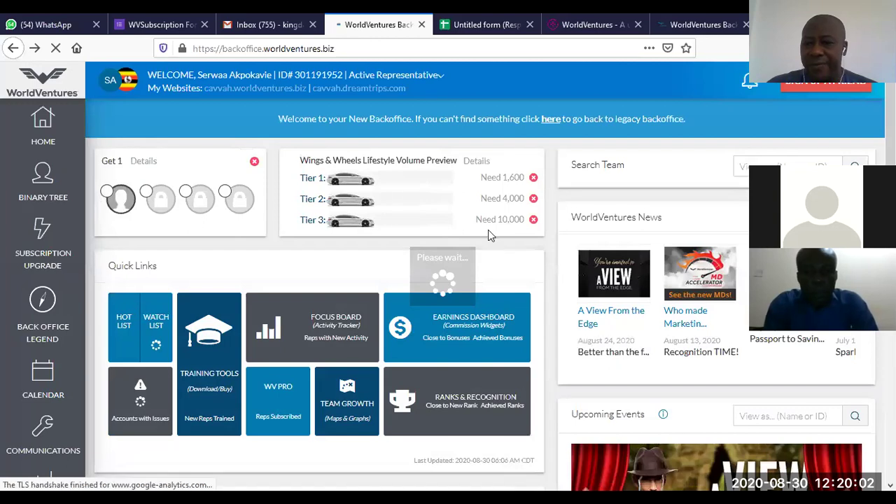
scroll(662, 172, down, 5)
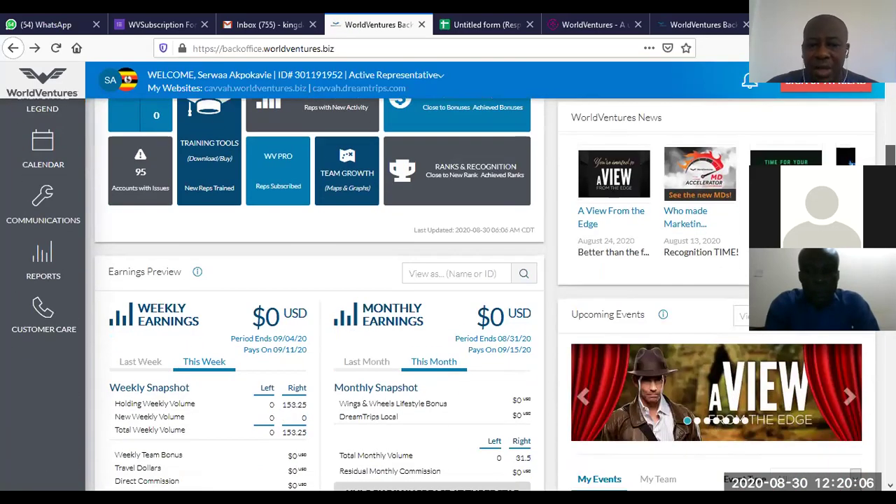
drag(278, 317, 254, 314)
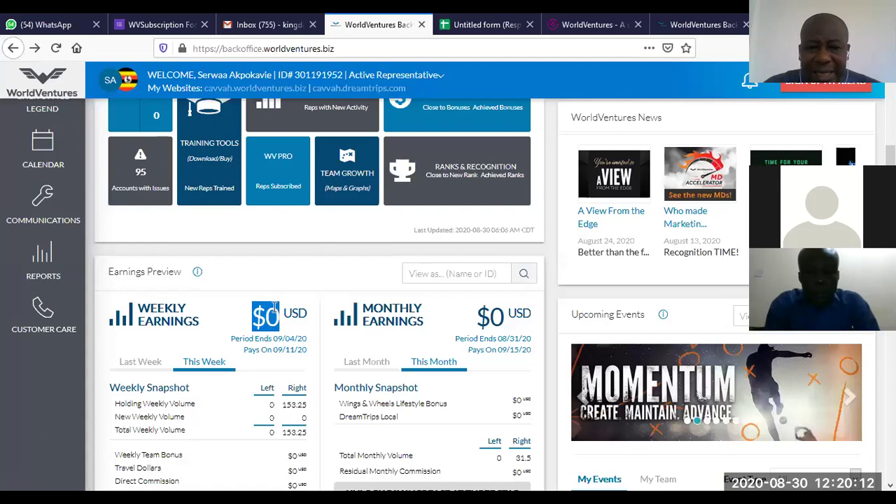
click(272, 319)
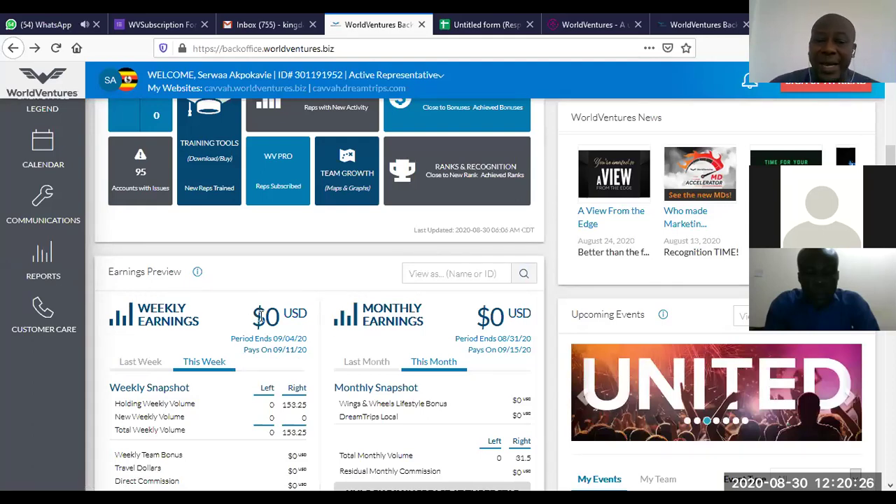
drag(261, 315, 317, 322)
click(484, 313)
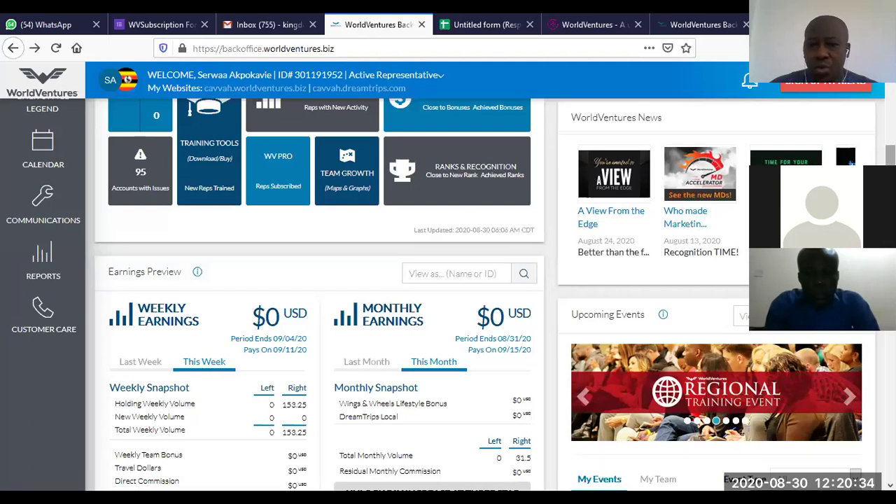
scroll(448, 280, up, 5)
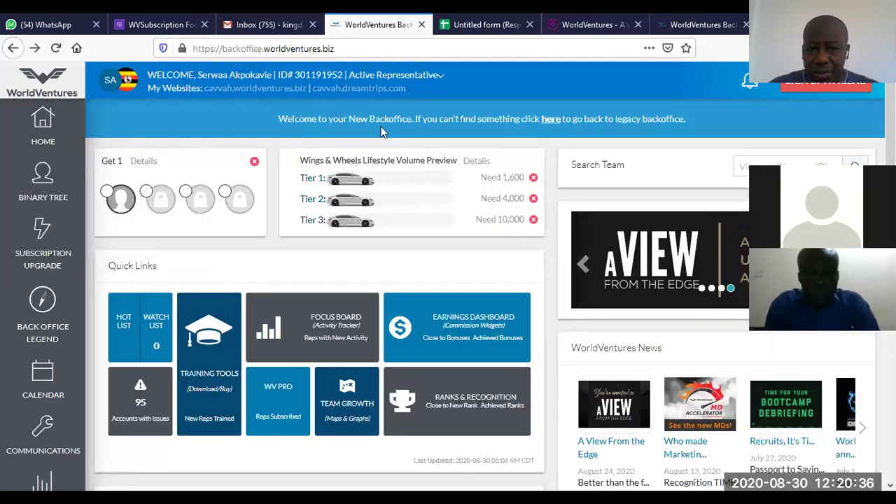
Step: Enter the legacy back office, close the profile popup, and open My Business > Commission Preview
click(553, 122)
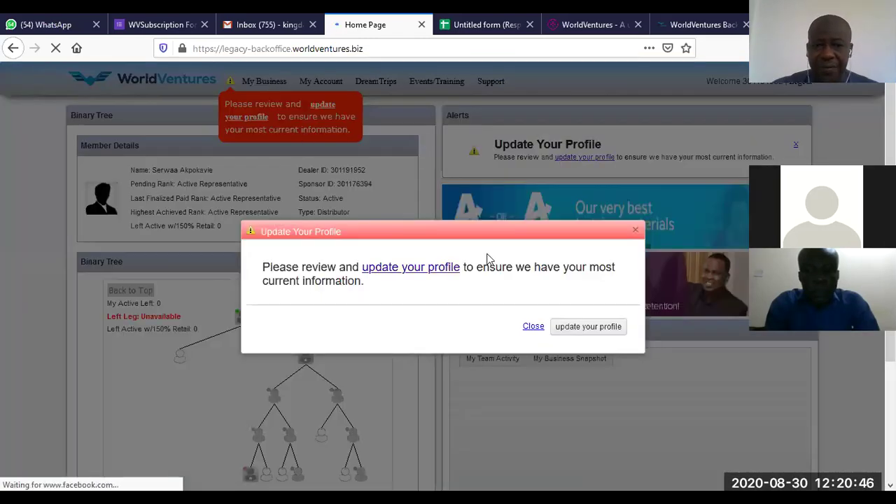
click(534, 327)
mouse_move(265, 81)
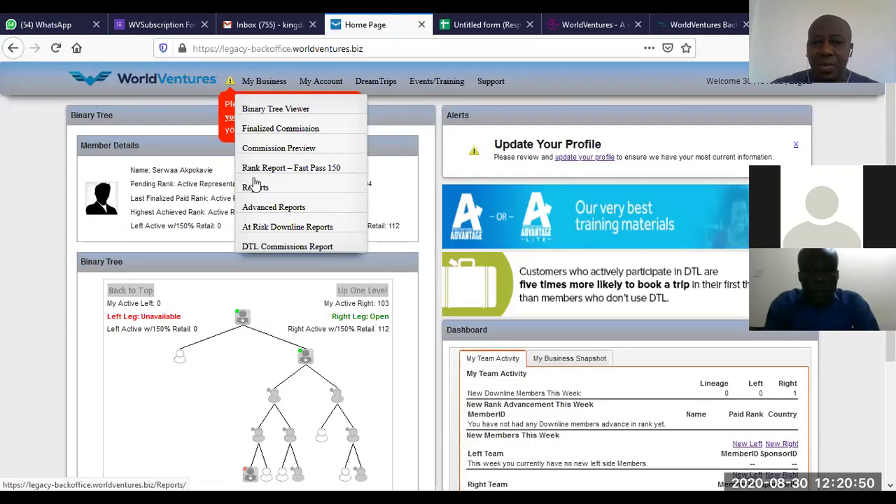
click(258, 149)
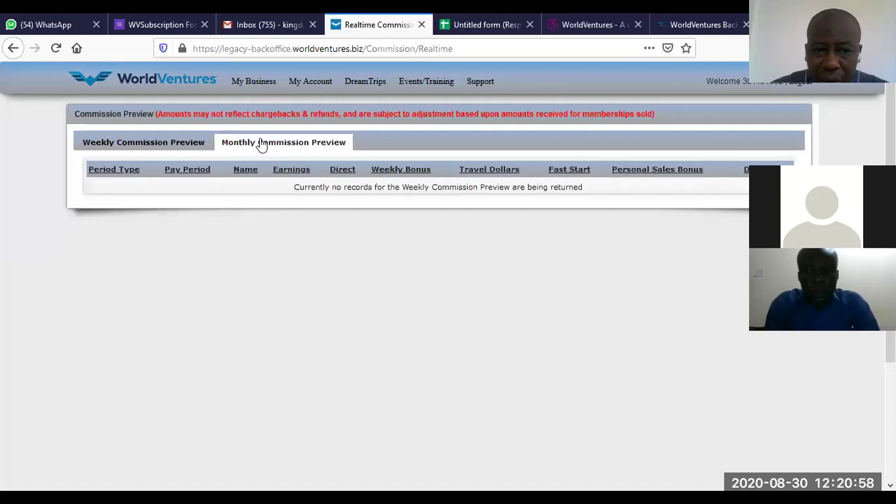
Step: Toggle between the Monthly and Weekly Commission Preview tables, then open Finalized Commission
click(258, 142)
click(163, 143)
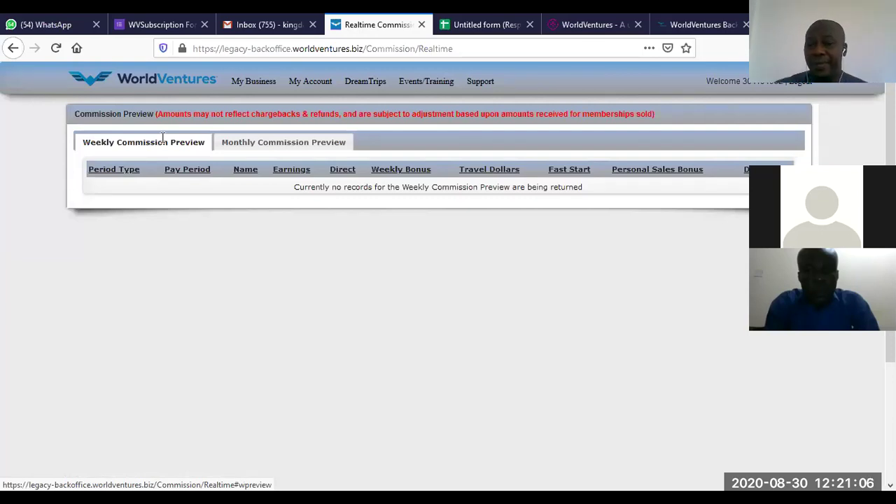
click(274, 145)
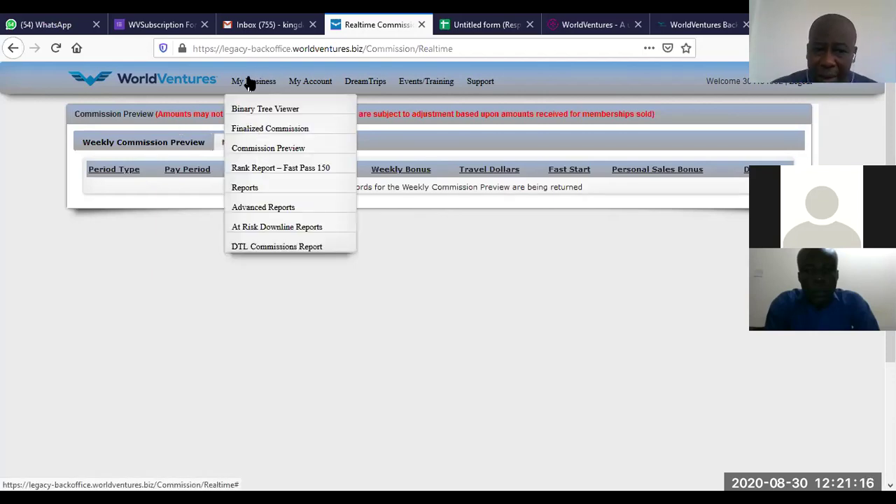
click(271, 131)
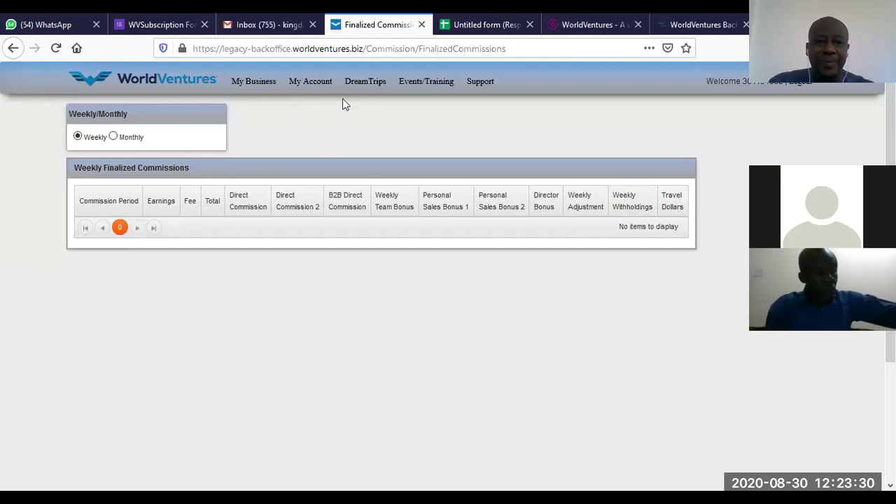
Step: Go to My Business > Reports from the empty Weekly Finalized Commissions page
mouse_move(242, 82)
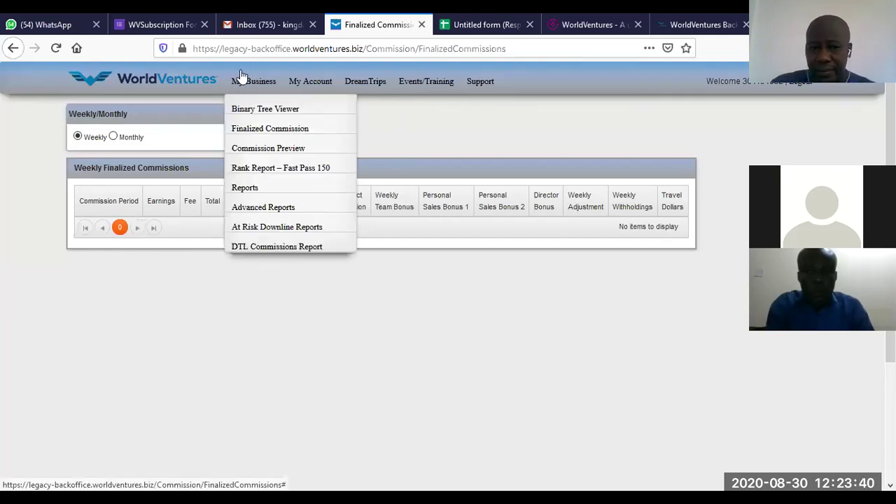
click(249, 190)
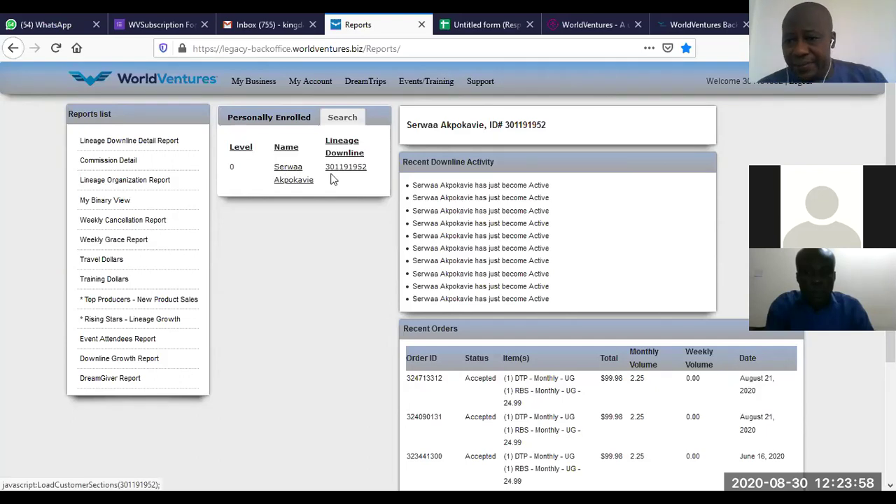
Step: Scroll down to the recent orders and reload the personally enrolled member's details
scroll(292, 103, down, 2)
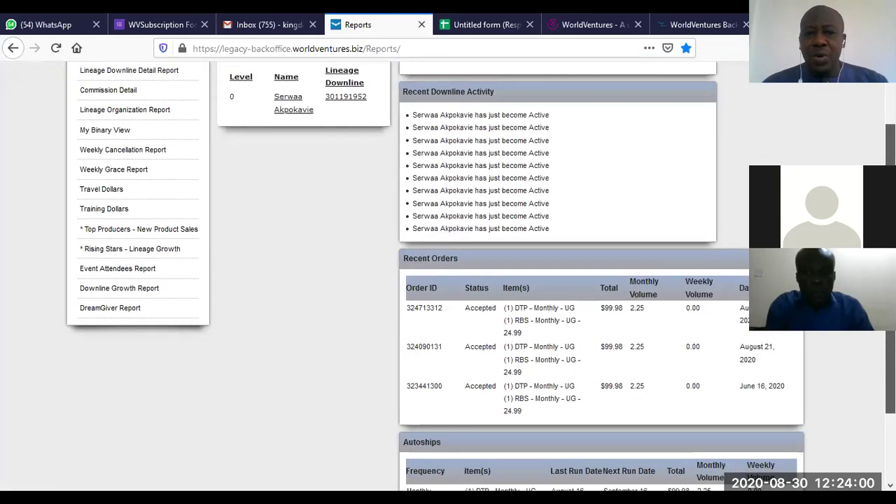
click(293, 103)
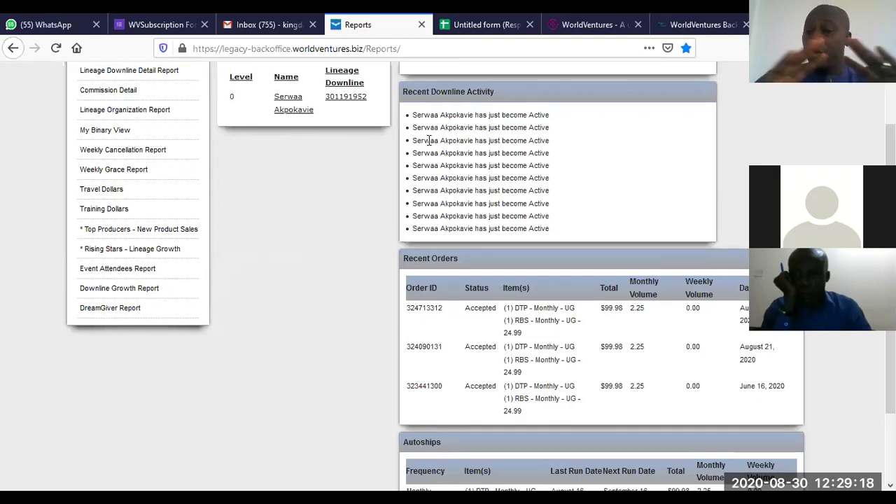
scroll(429, 140, down, 2)
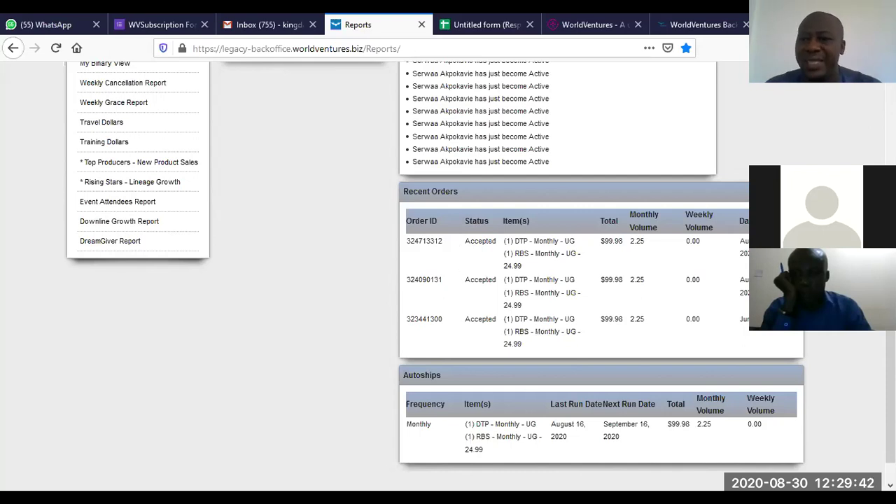
scroll(445, 210, up, 4)
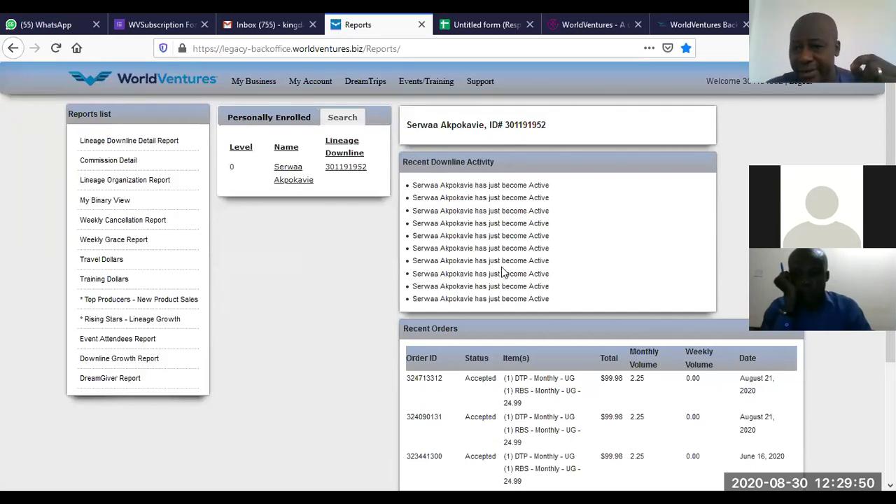
scroll(448, 276, down, 3)
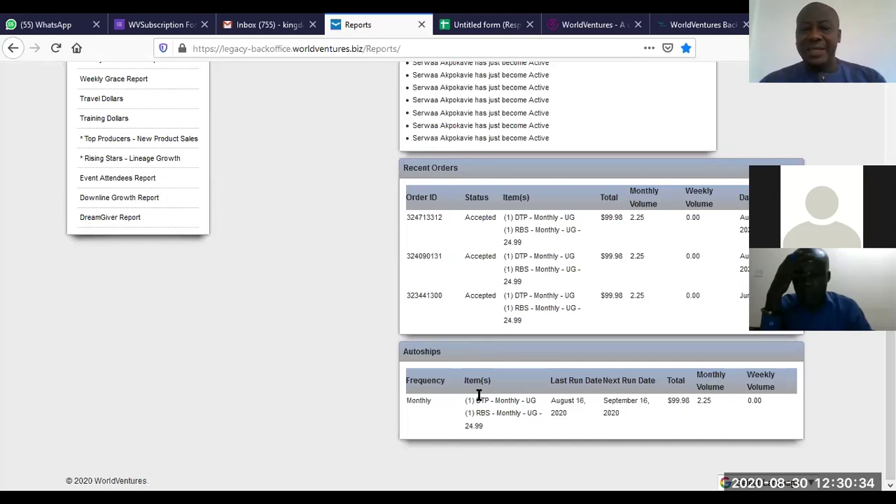
scroll(324, 199, up, 3)
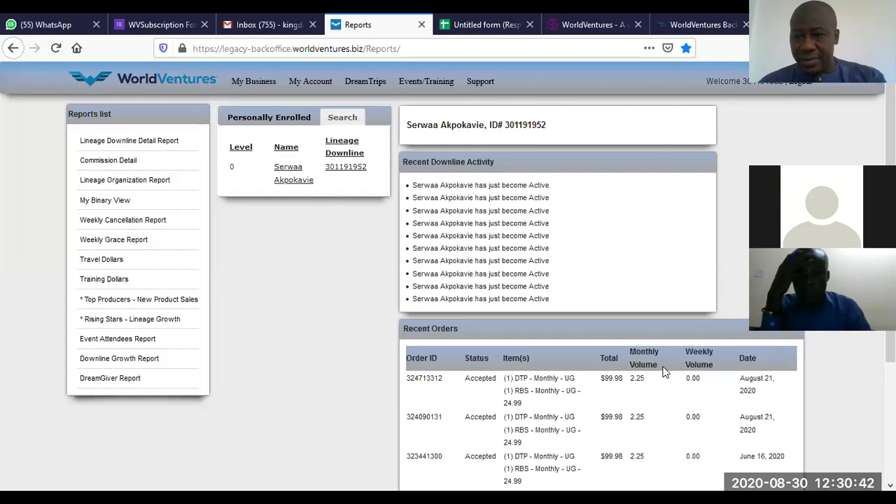
scroll(664, 371, down, 4)
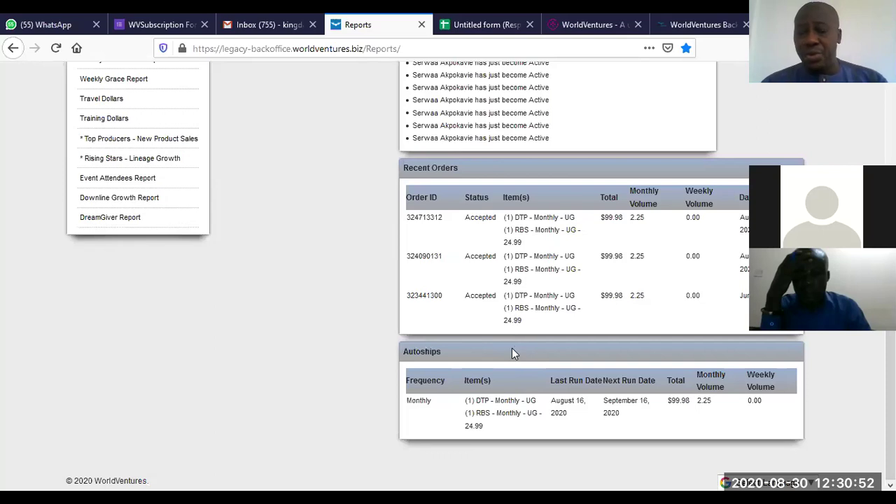
scroll(617, 293, up, 3)
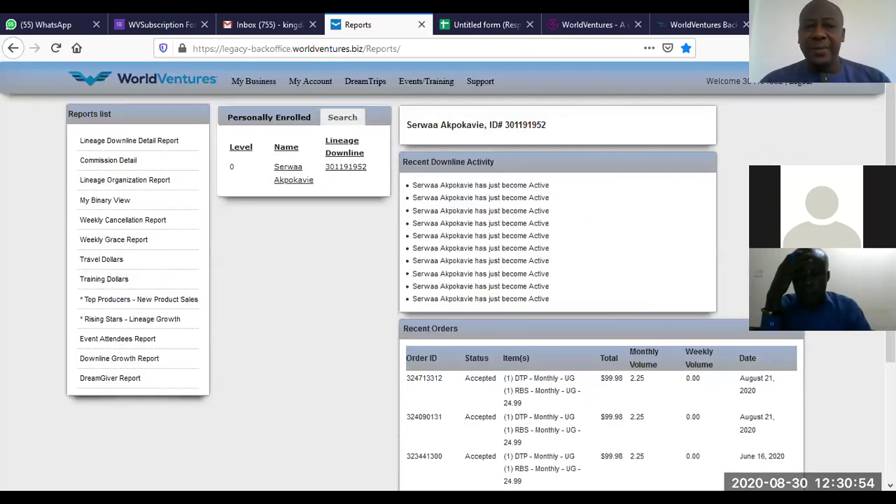
mouse_move(272, 89)
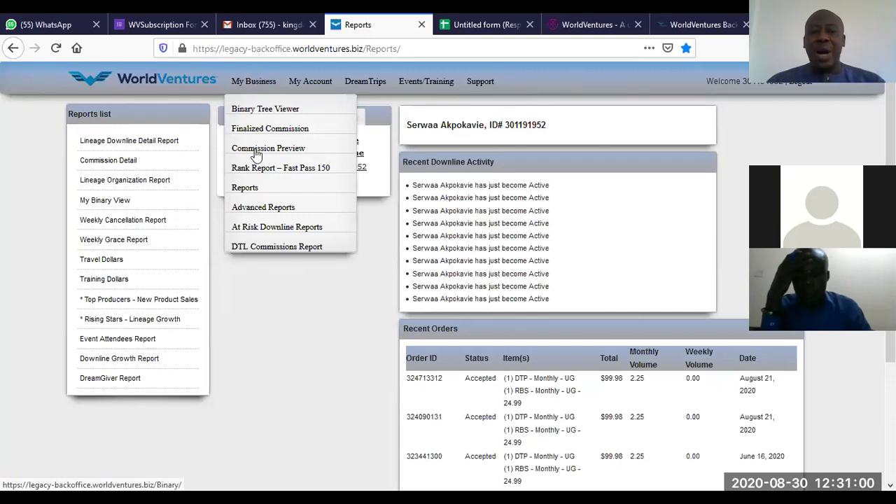
Step: Open Advanced Reports and set the Binary Sales join start date to 8/2/2020
click(278, 208)
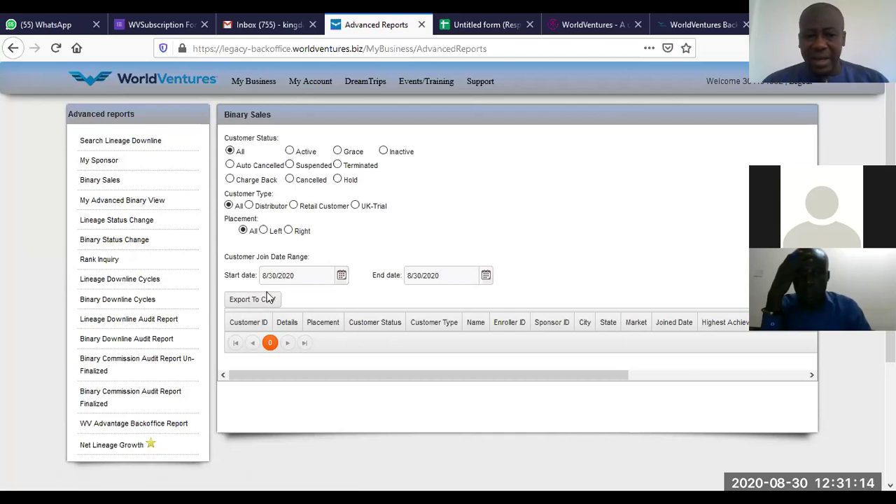
click(340, 277)
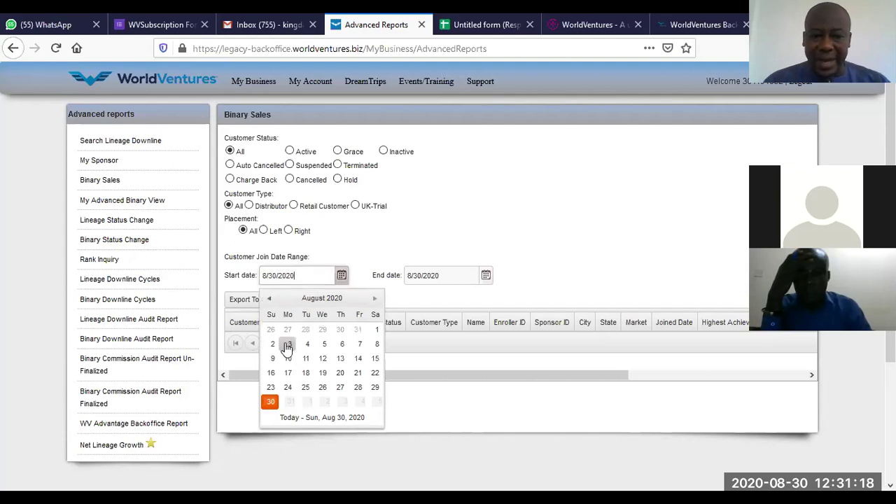
click(274, 344)
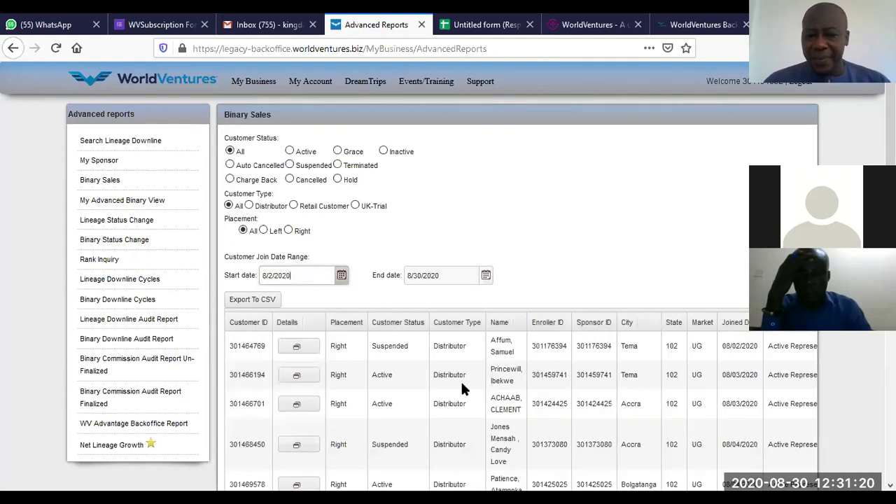
Step: Scroll through the 74 members who joined between 8/2/2020 and 8/30/2020
scroll(448, 280, down, 5)
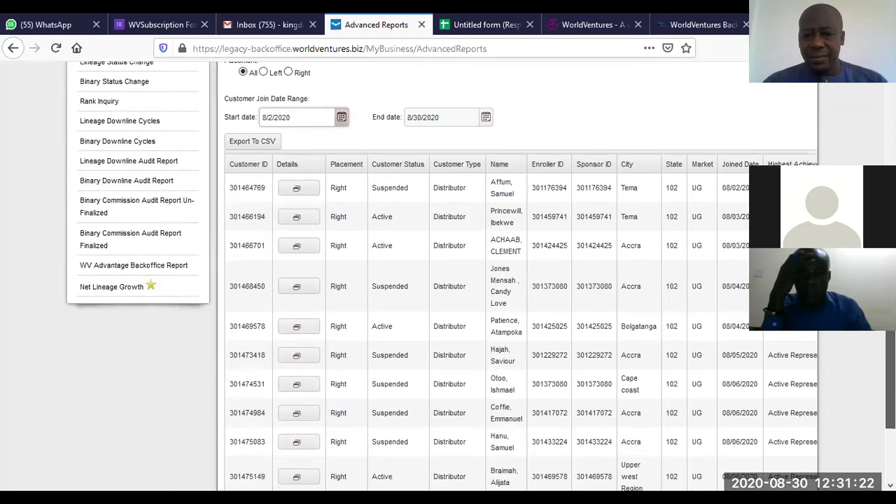
scroll(448, 280, down, 1)
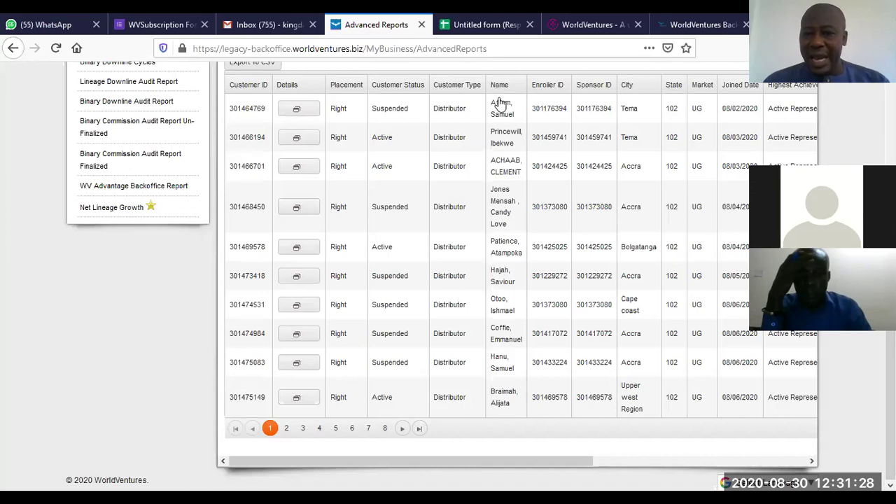
scroll(698, 446, right, 6)
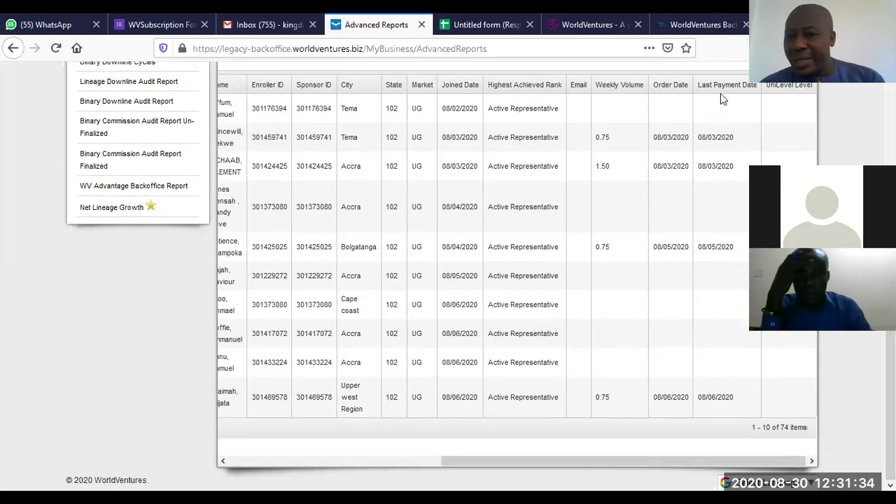
drag(700, 452, 697, 454)
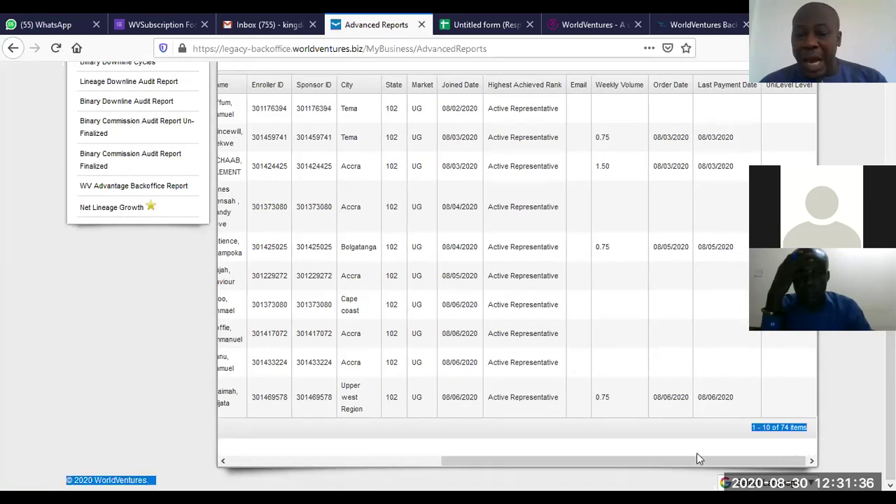
scroll(697, 453, left, 1)
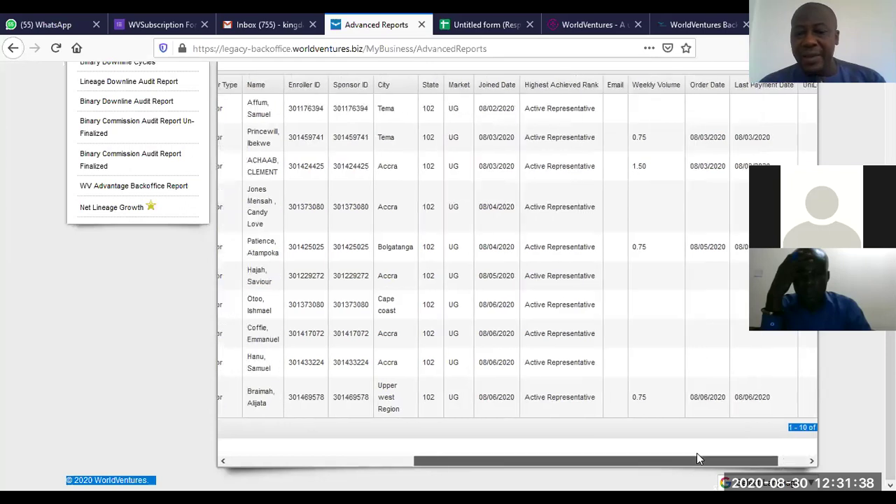
scroll(696, 452, left, 10)
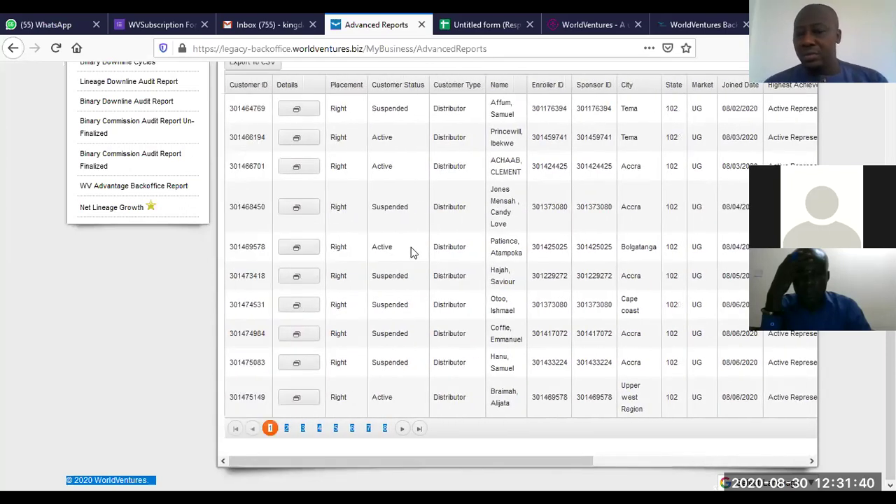
scroll(411, 252, up, 3)
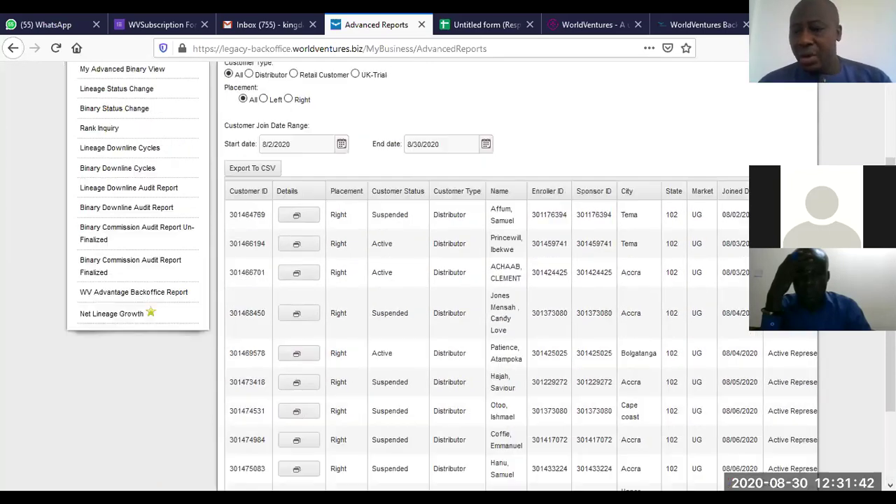
scroll(448, 273, up, 3)
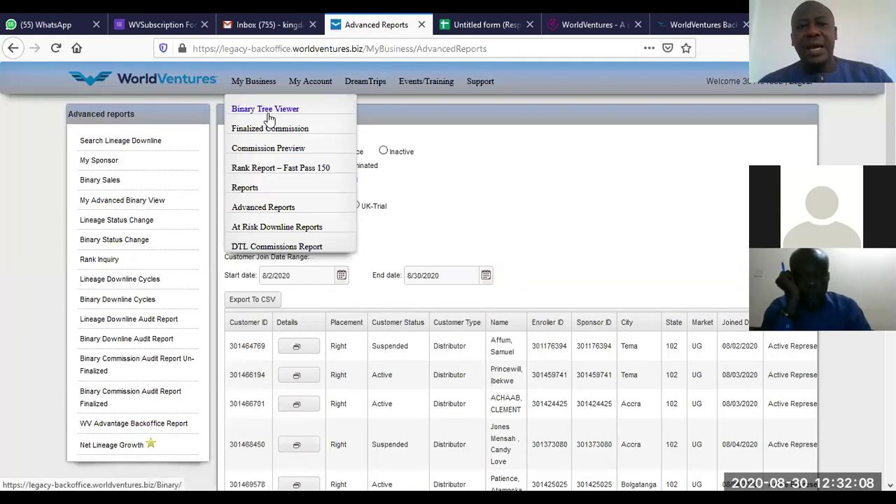
Step: Choose My Business > Binary Tree Viewer to see the downline tree
click(268, 112)
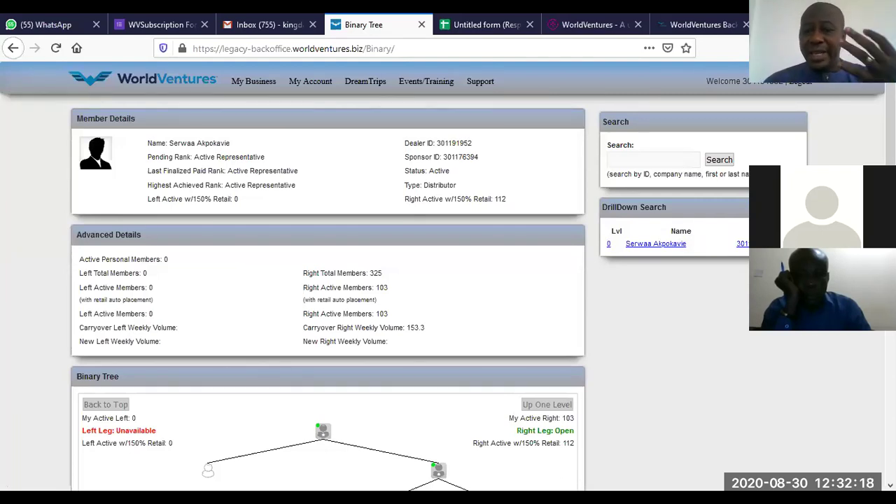
click(678, 163)
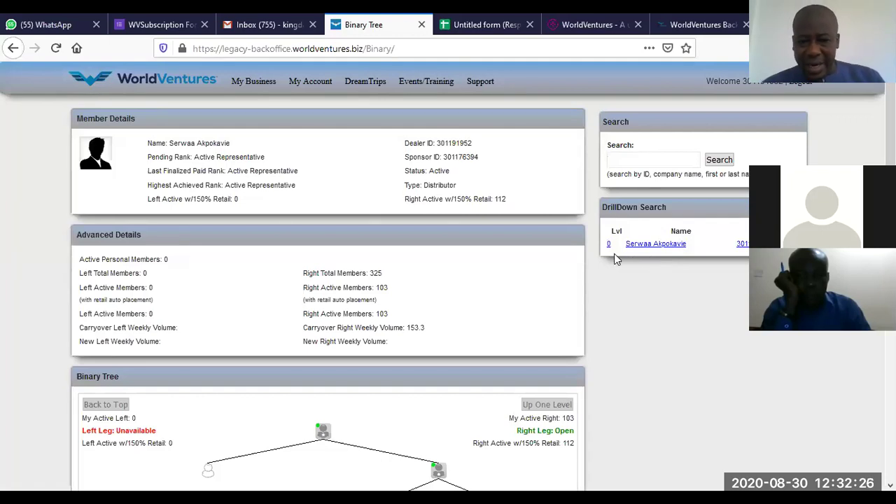
scroll(448, 279, down, 1)
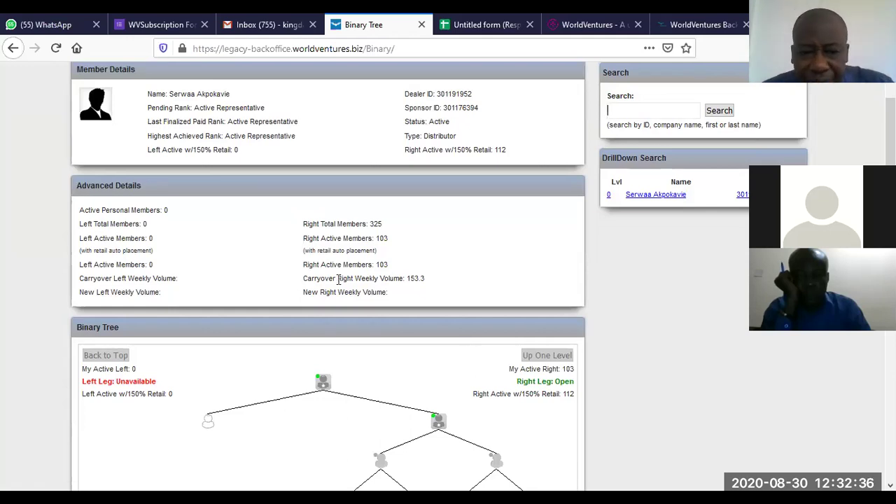
drag(303, 279, 407, 284)
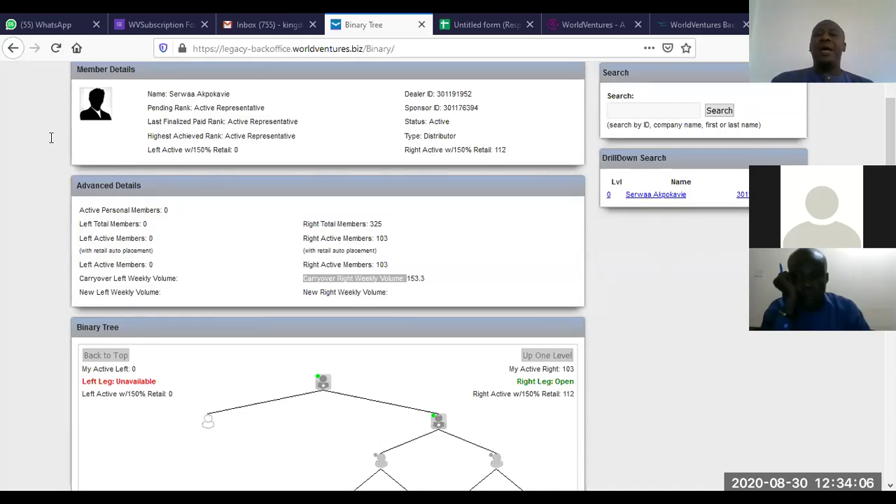
Step: Go back through Advanced Reports, Reports, Finalized Commissions and Commission Preview to the home page
click(12, 50)
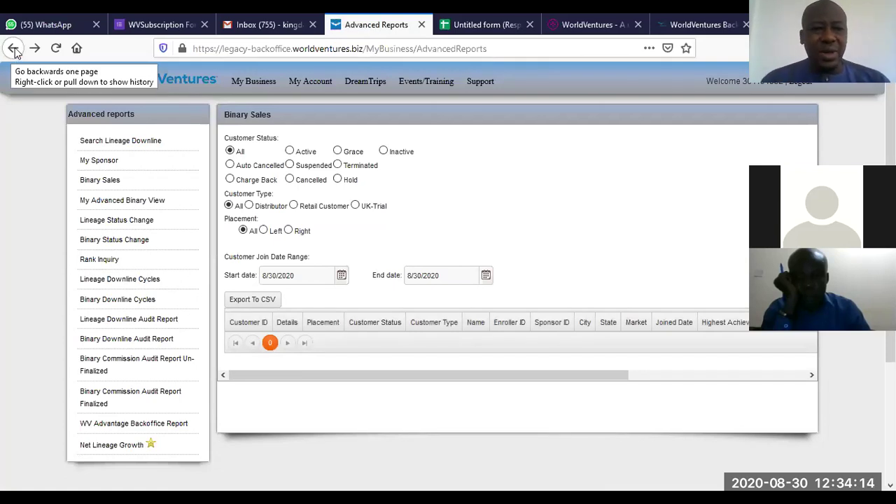
click(13, 49)
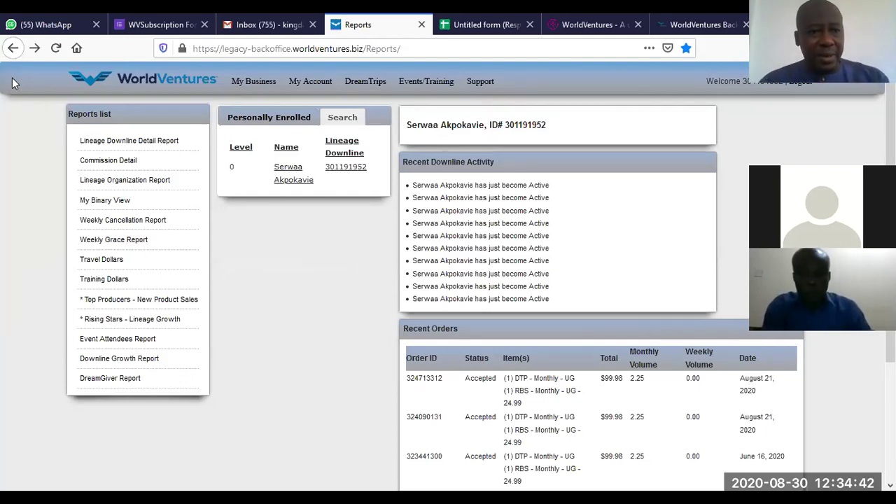
click(14, 48)
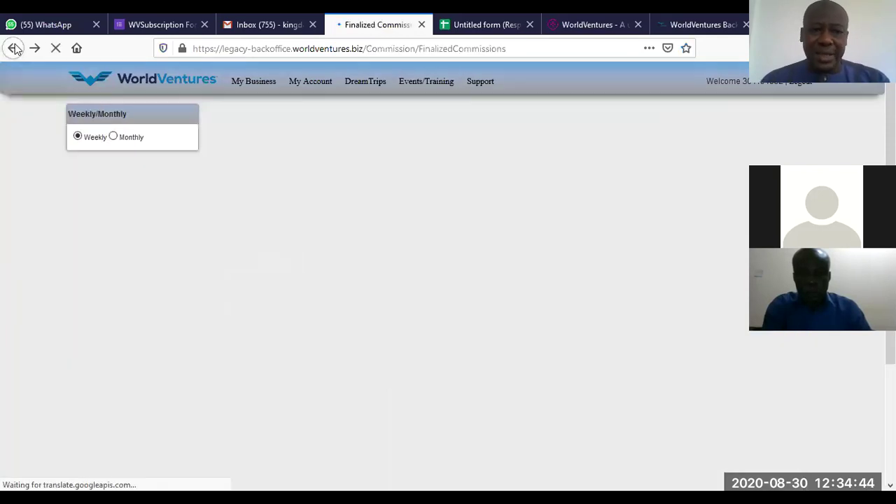
click(13, 47)
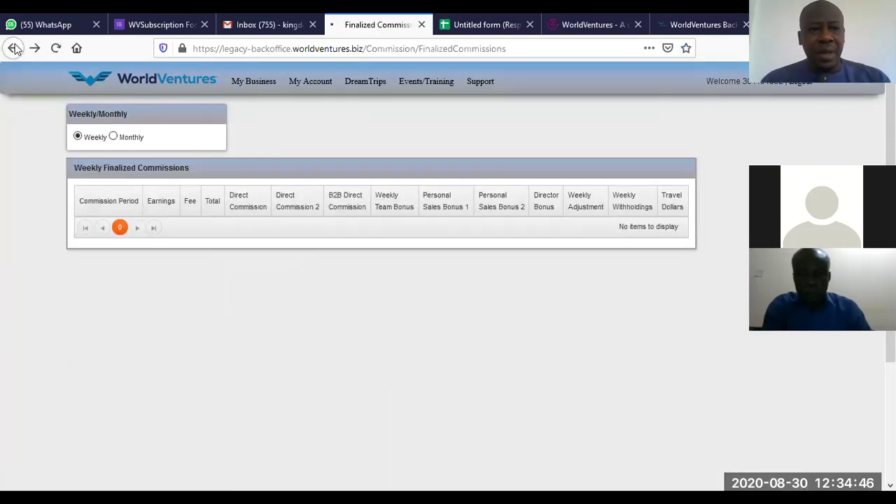
click(14, 47)
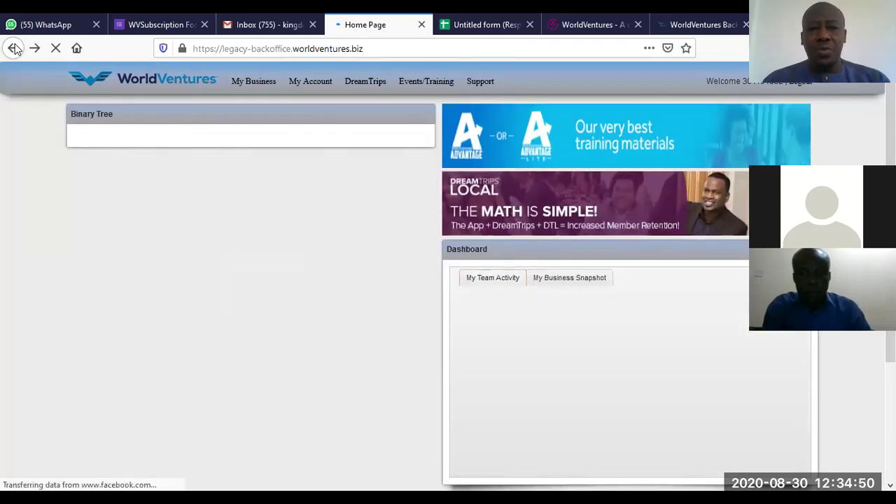
Step: Return to the new backoffice dashboard and expand the account dropdown by the welcome name
click(13, 48)
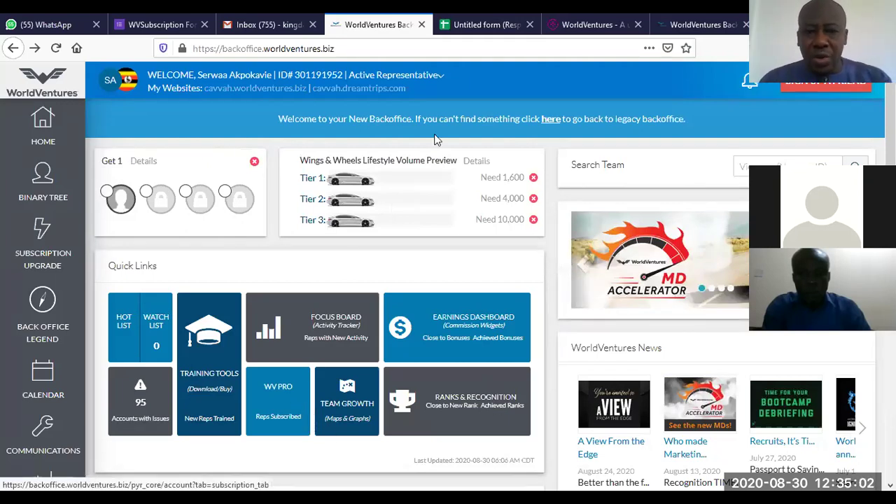
click(441, 81)
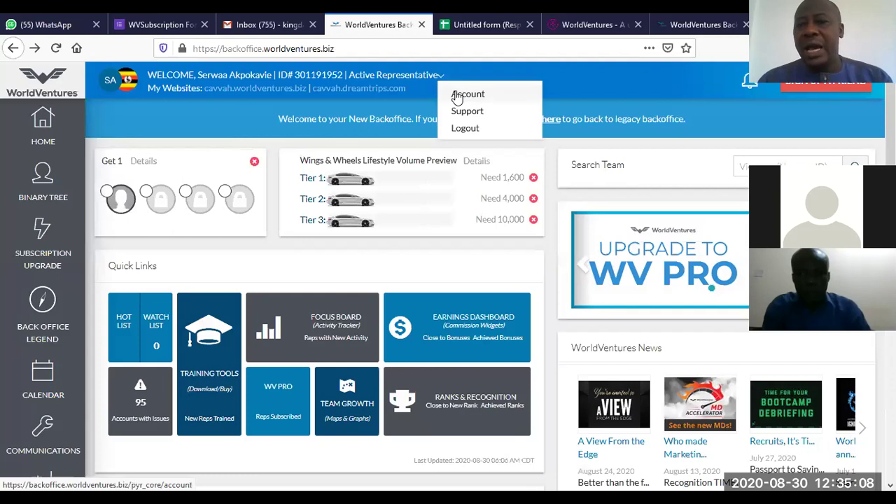
Step: Show Account > Payment Information with the card in use and DTP $74.99, RBS $24.99 subscriptions
click(455, 96)
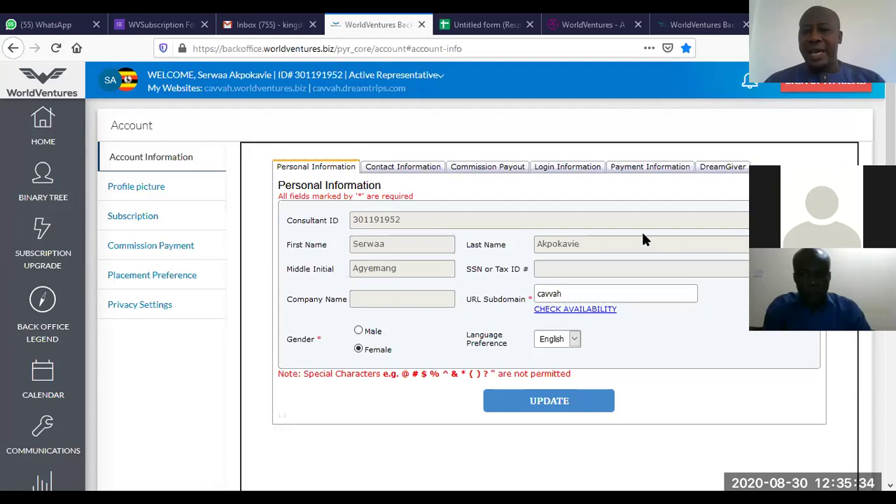
click(676, 174)
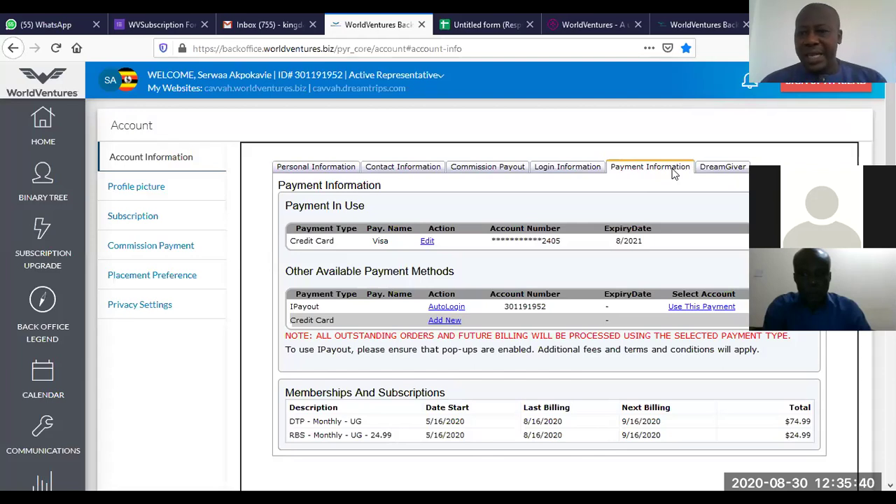
Step: Open the Edit form for the Credit Card under Payment In Use
scroll(673, 173, down, 3)
scroll(673, 174, up, 2)
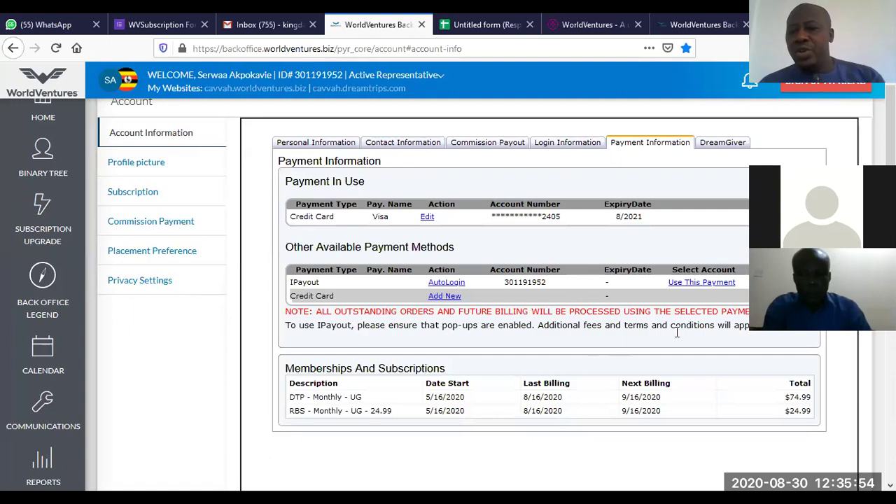
click(428, 219)
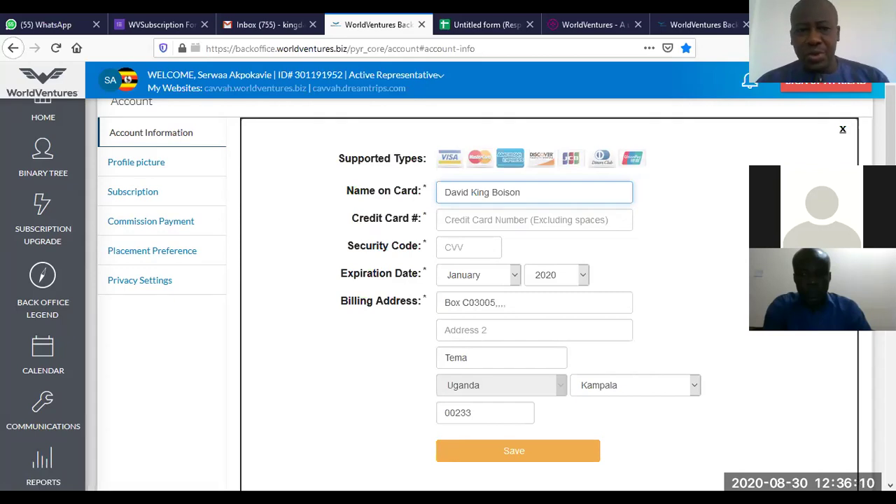
Step: Leave the card form and return to the dashboard via HOME in the sidebar
scroll(479, 293, up, 1)
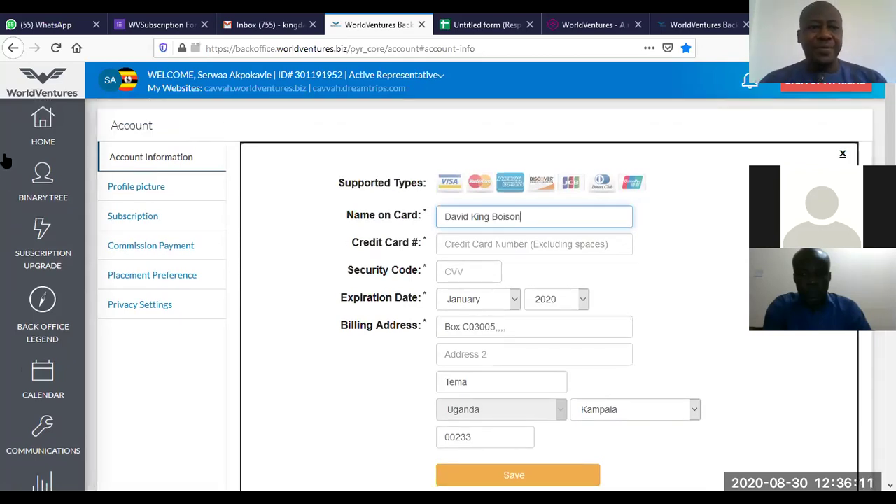
click(44, 133)
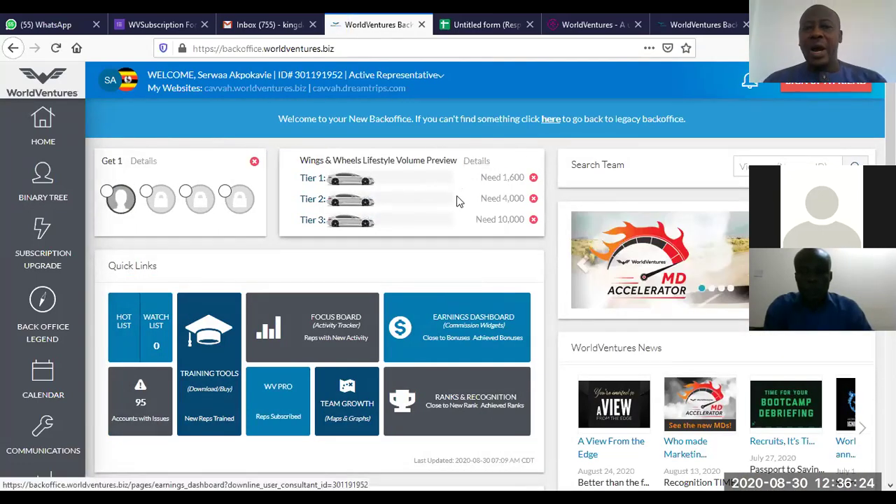
Step: Switch to the legacy backoffice, dismiss the Update Your Profile popup, and open My Account > My Profile
click(550, 120)
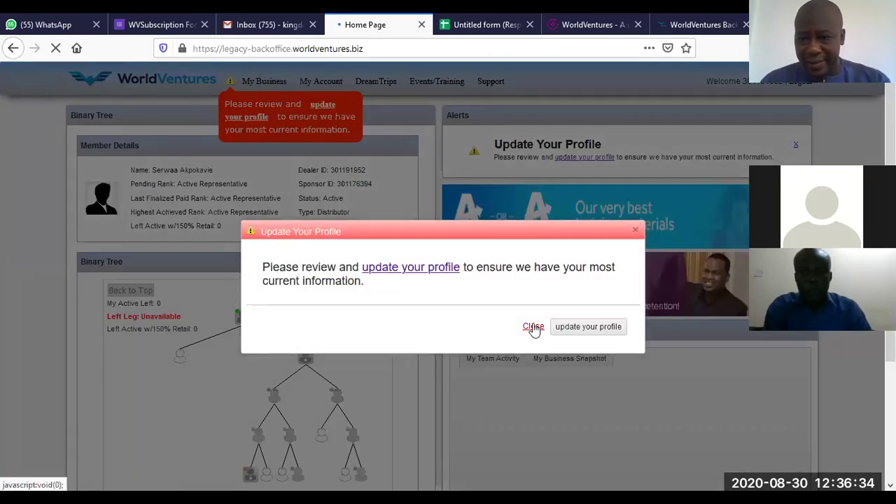
click(533, 327)
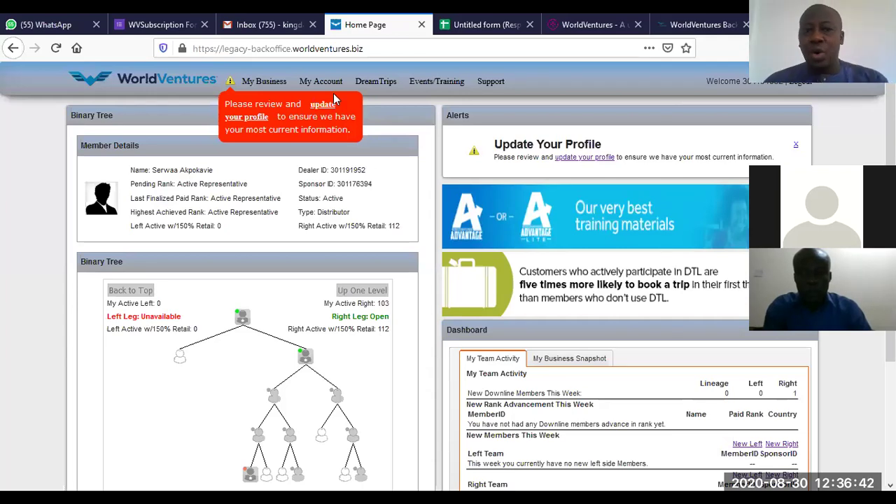
mouse_move(317, 80)
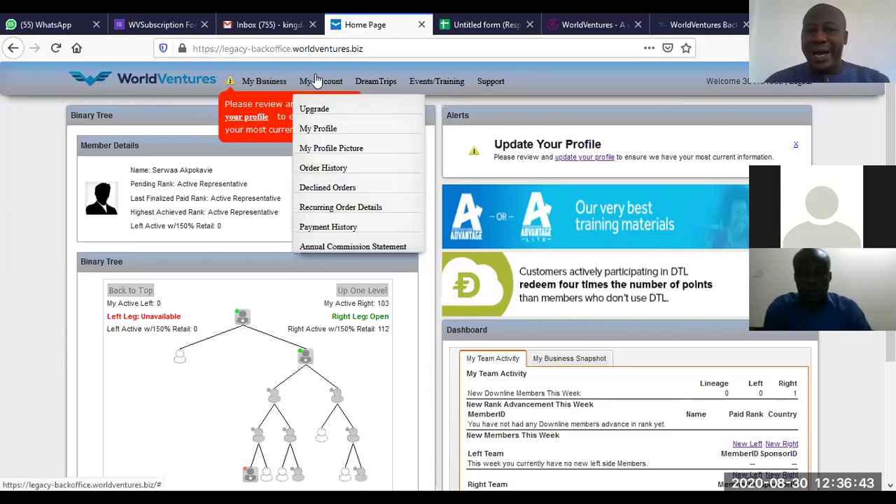
click(309, 132)
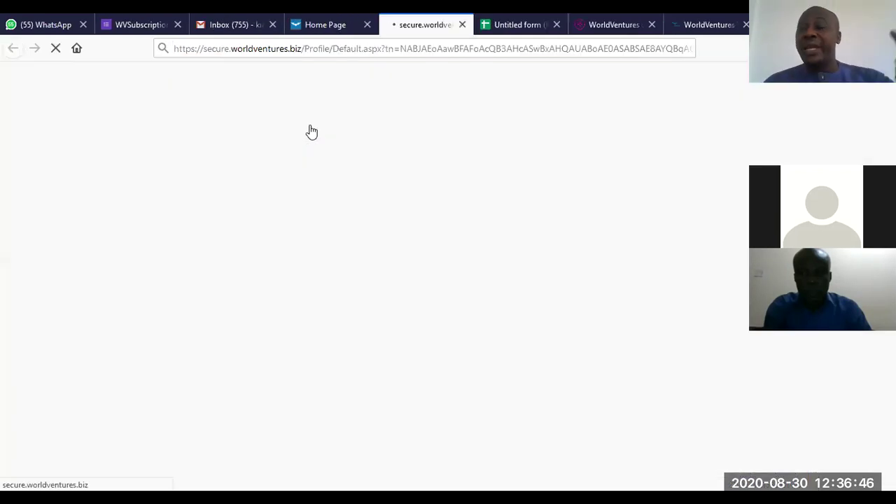
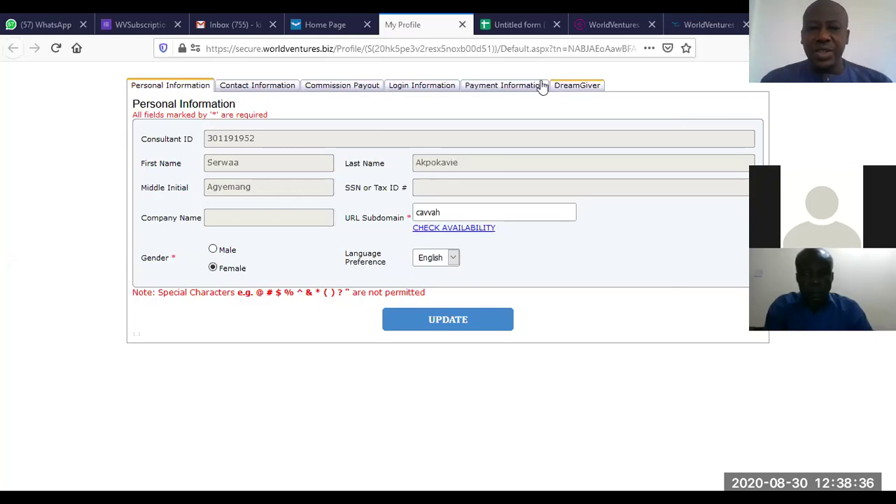
Step: Open the Commission Payout tab to see the $50 threshold and EWallet payment method
click(333, 84)
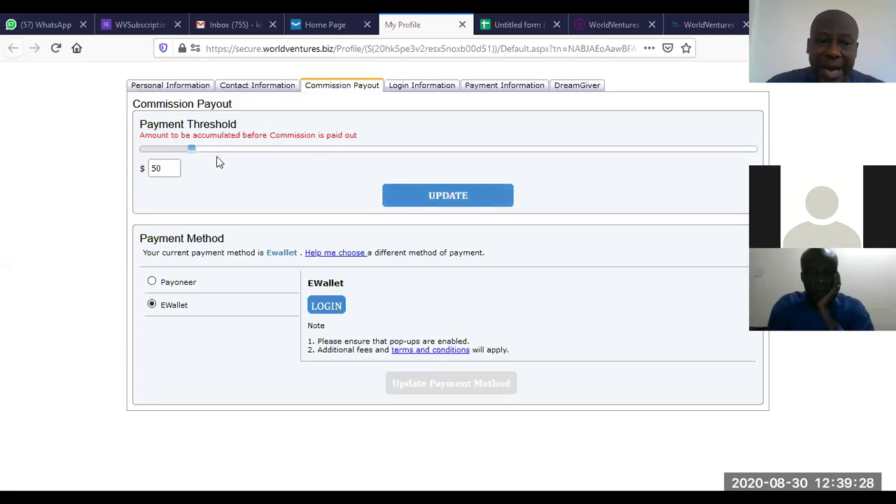
Step: Drag the payment threshold slider down to $1, save it, and dismiss the success alert
drag(187, 147, 119, 165)
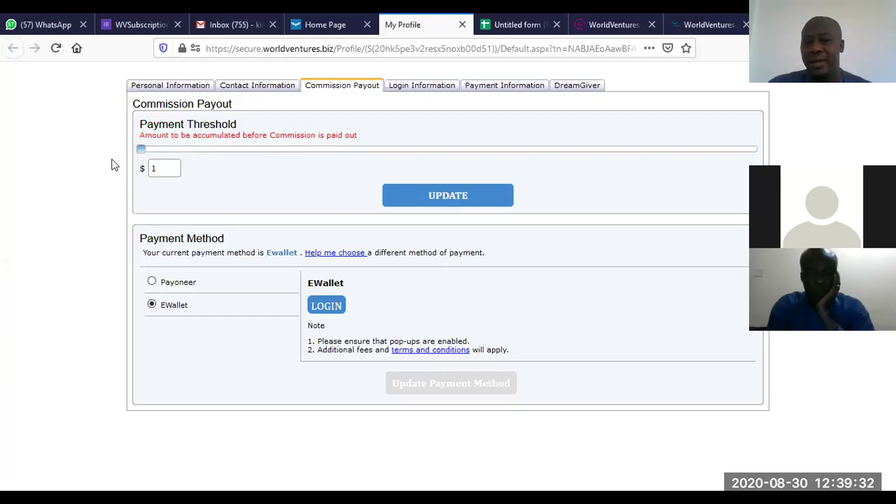
click(406, 195)
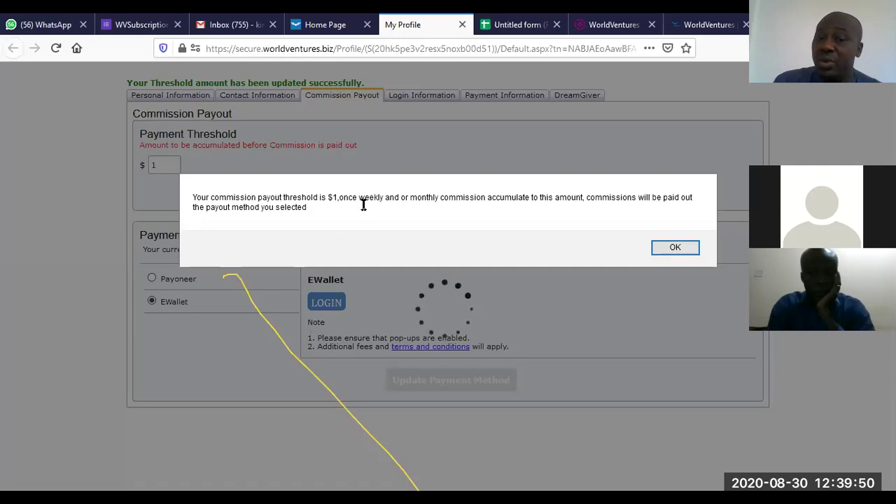
click(688, 249)
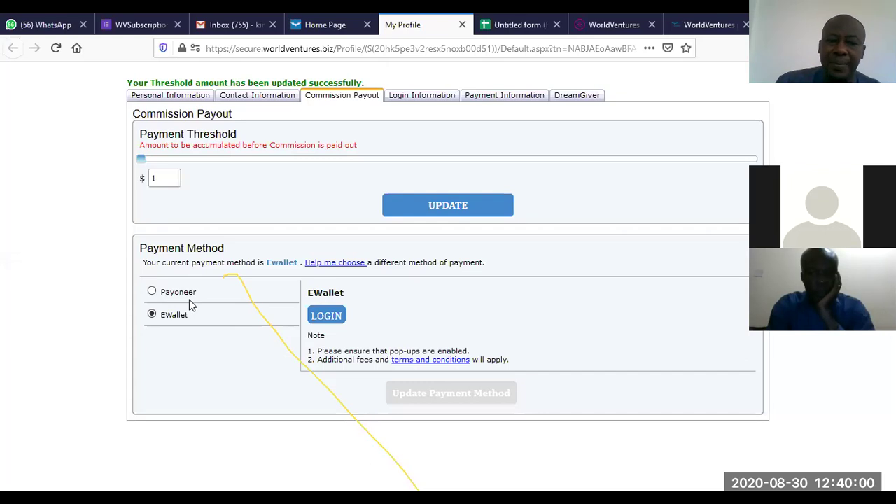
Step: Pick Payoneer as the payout method and register, confirming the move to Payoneer's site
click(152, 292)
click(333, 333)
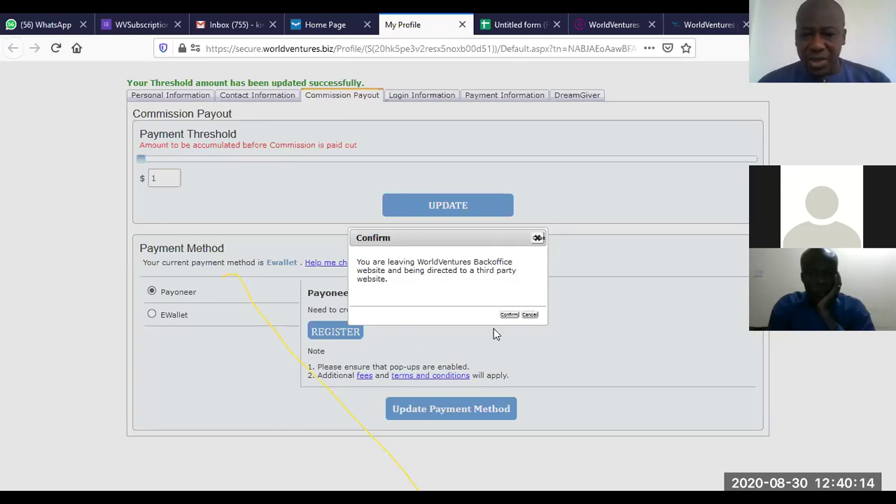
click(506, 315)
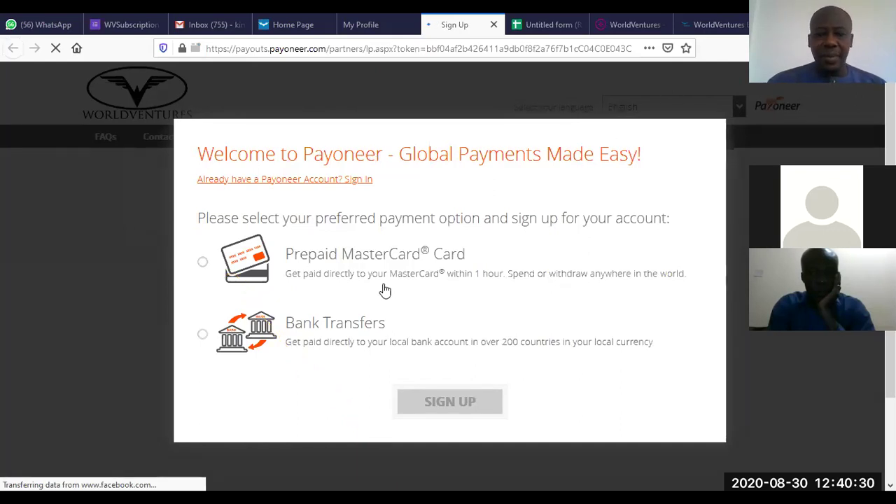
Step: Choose the Prepaid MasterCard Card payout option and sign up for it
click(202, 264)
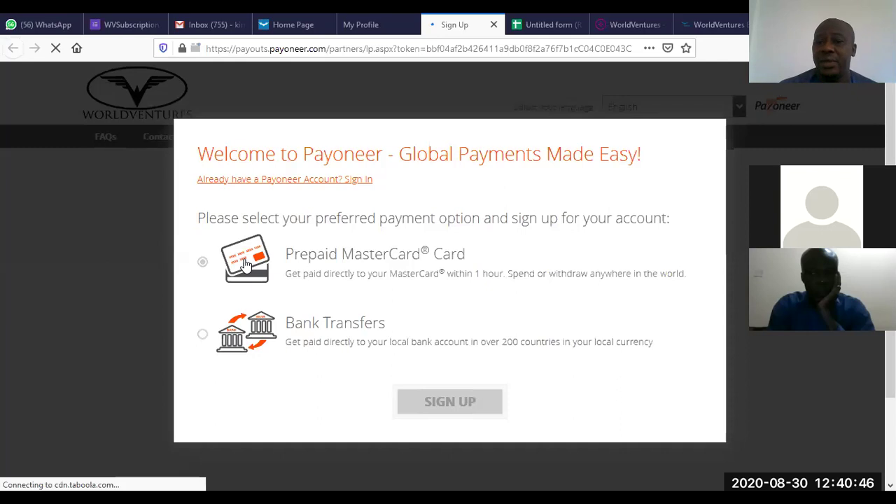
click(203, 263)
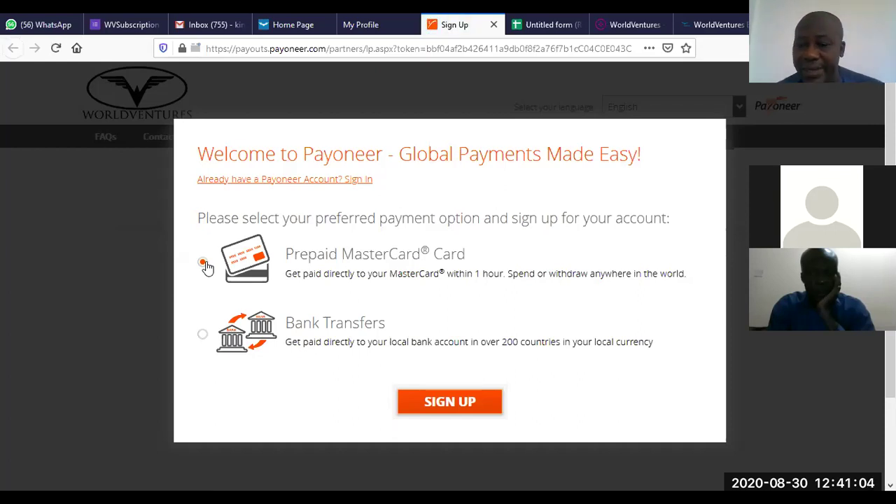
click(456, 399)
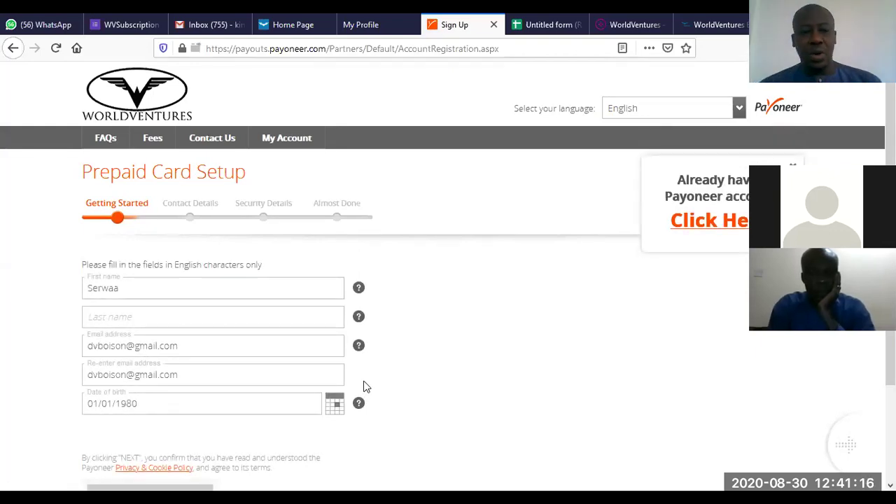
Step: Fill in the applicant's surname, review the e-mail field, and continue to Contact Details
click(163, 319)
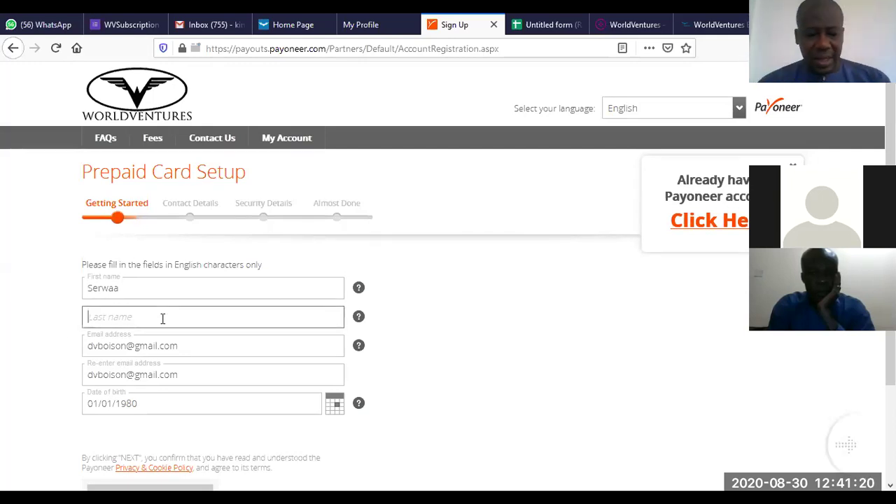
click(162, 319)
text(Akpo)
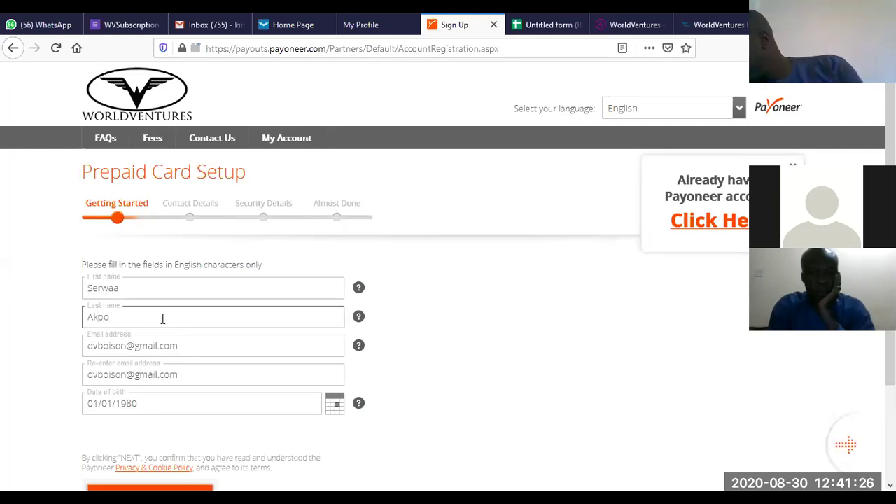
text(k)
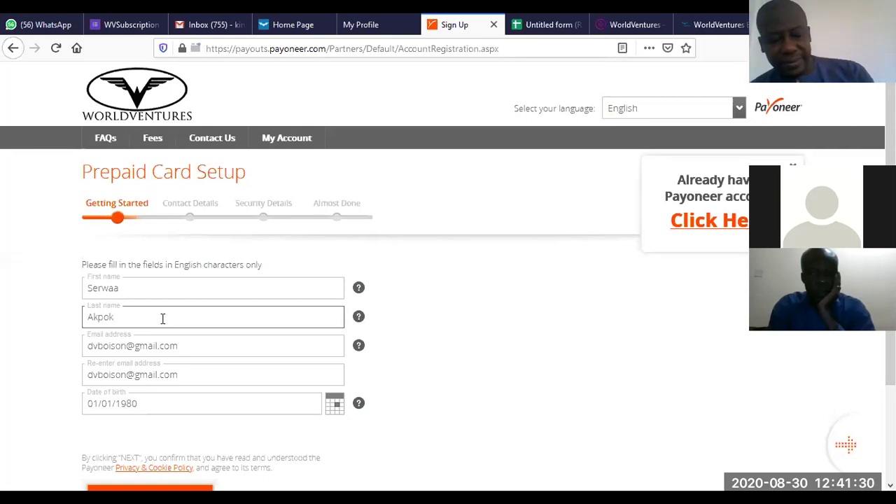
text(av)
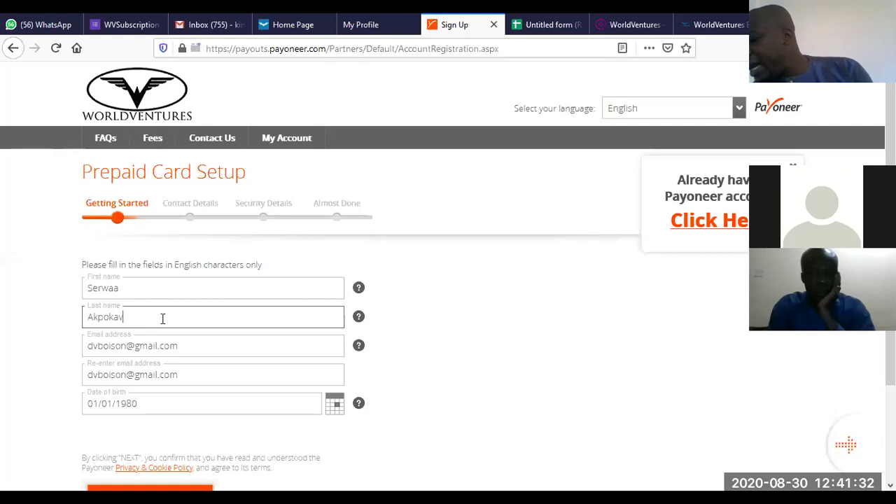
text(ie)
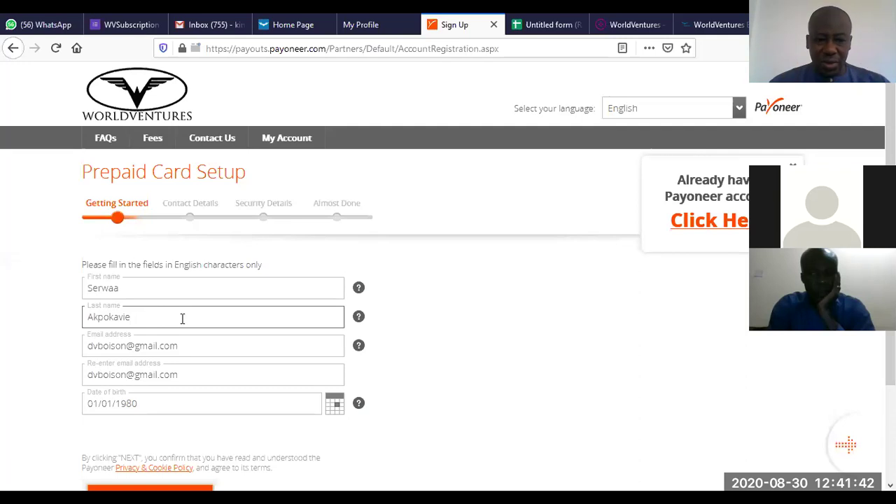
drag(191, 346, 8, 348)
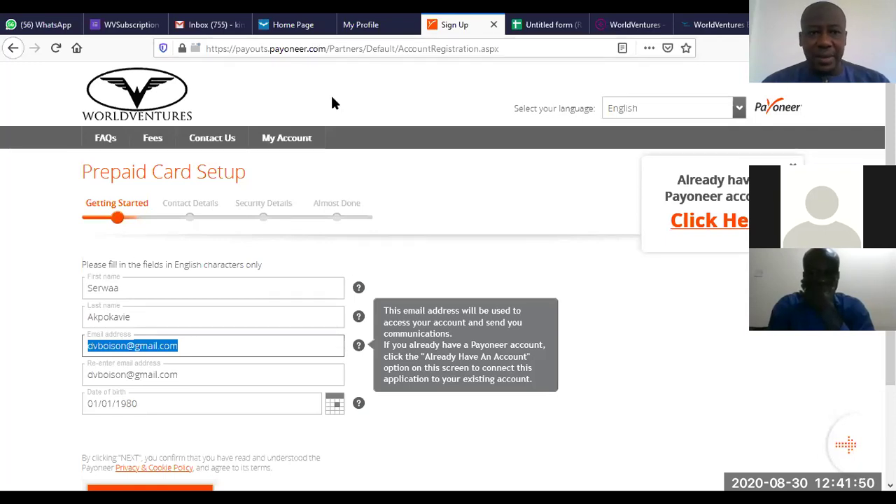
click(674, 121)
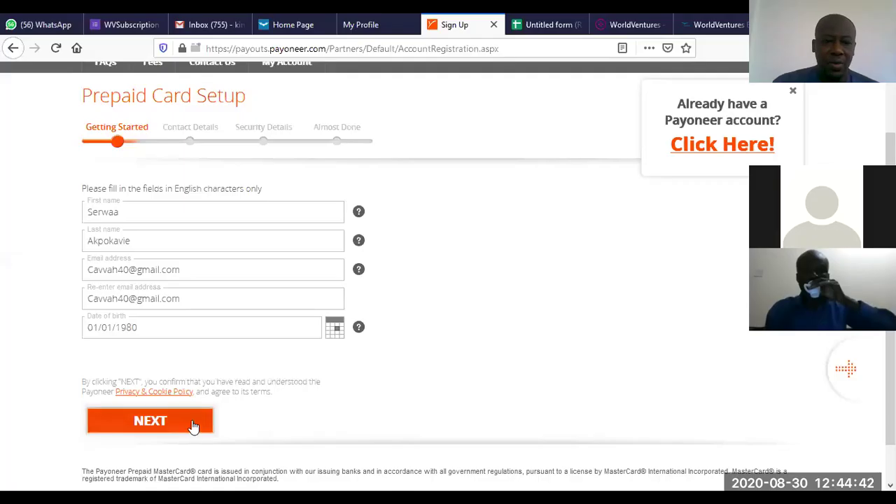
click(149, 421)
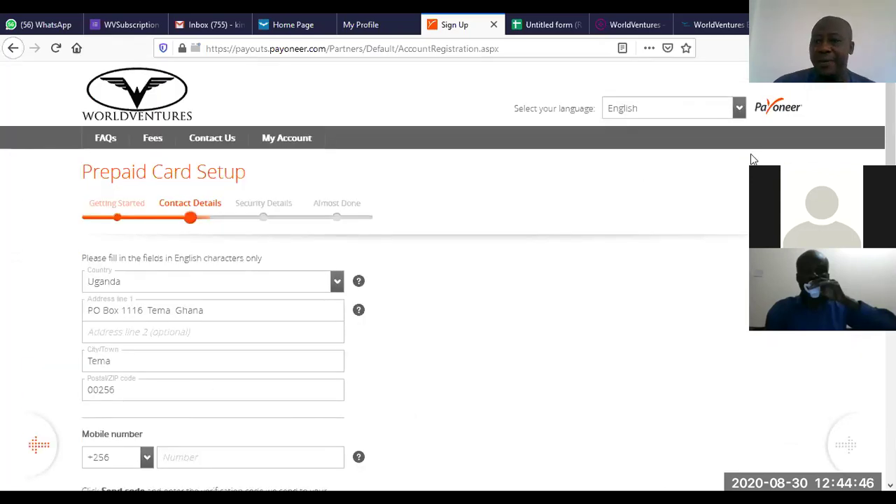
Step: Set the country to Ghana and replace the postal code with 00233
scroll(610, 104, down, 1)
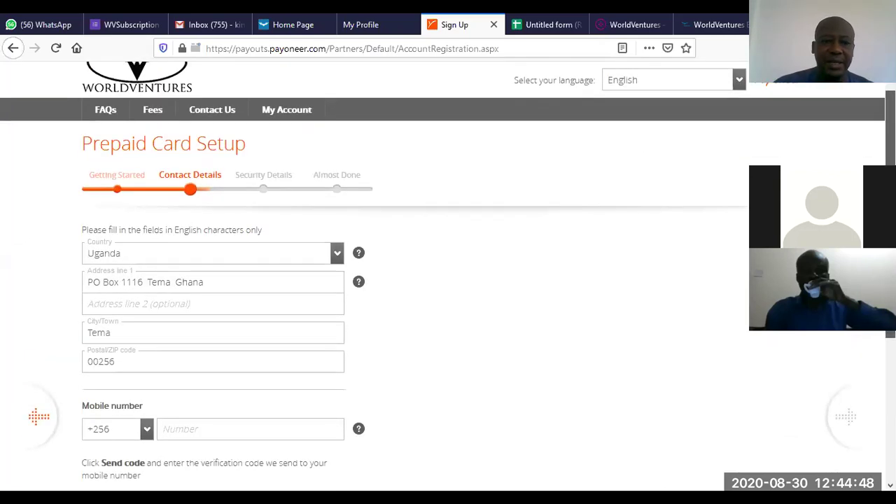
click(337, 255)
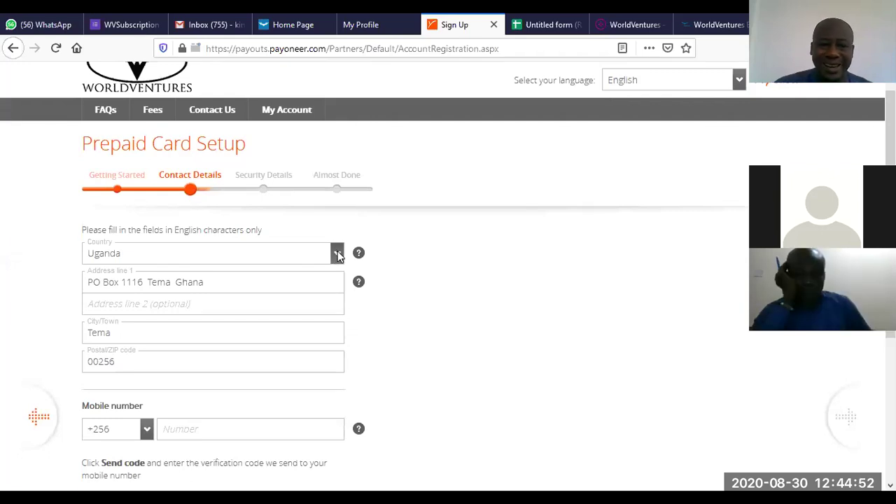
click(338, 255)
key(g)
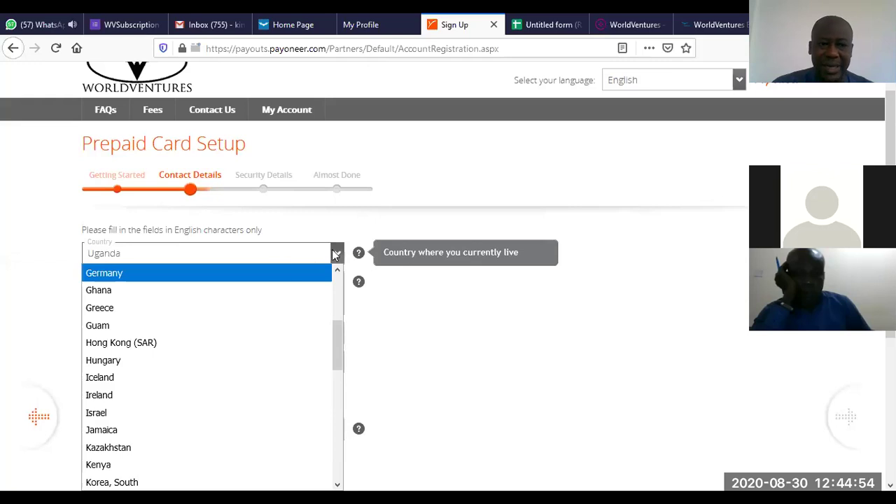
key(Escape)
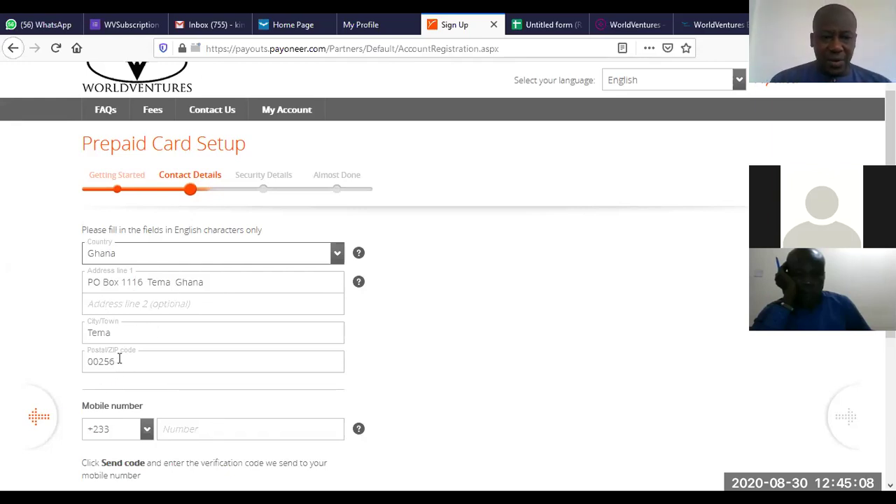
drag(122, 359, 67, 344)
text(00)
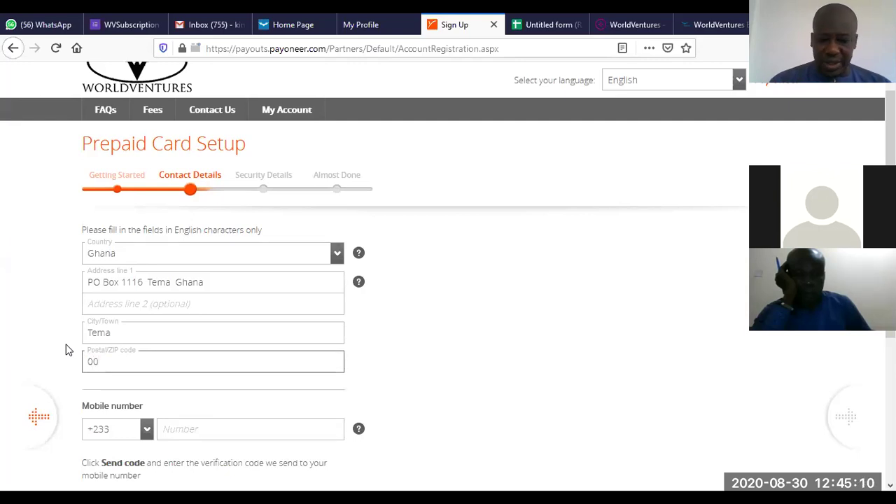
text(233)
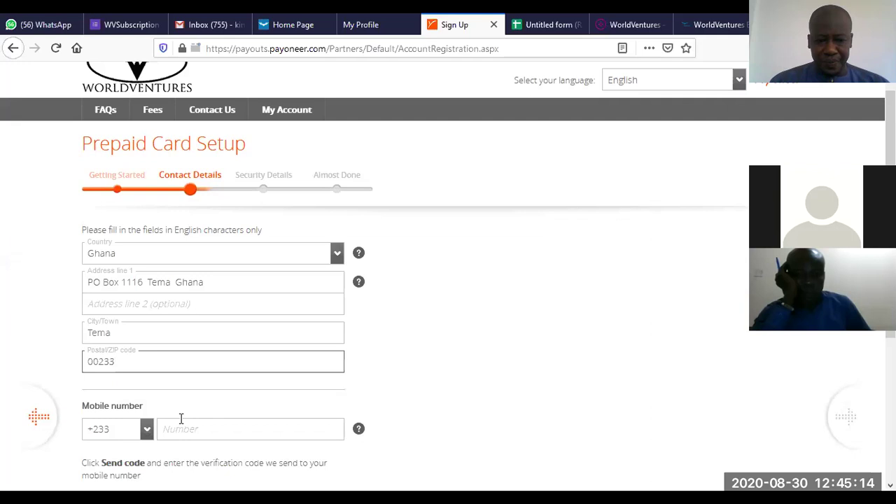
Step: Enter the applicant's mobile number, trimming off the extra digits
click(228, 423)
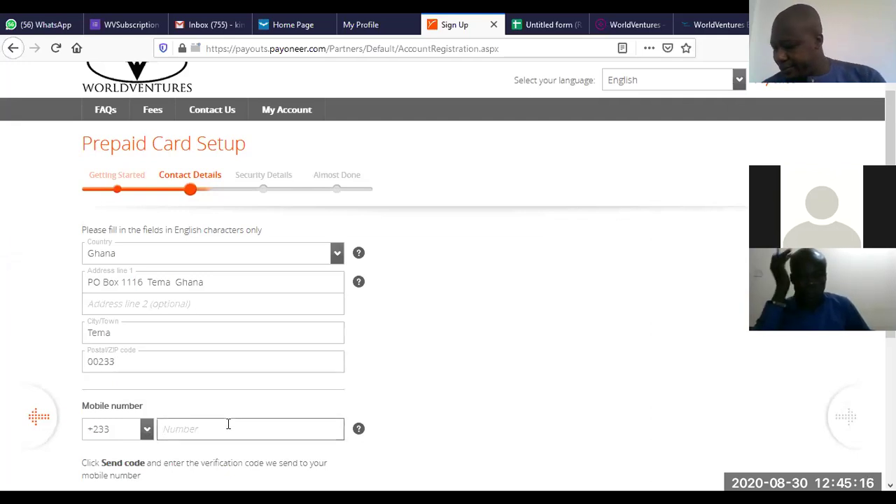
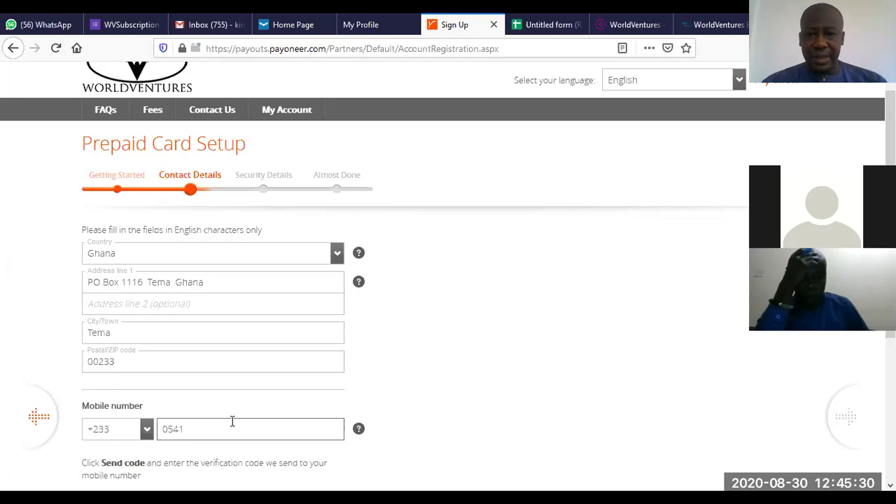
scroll(387, 198, up, 1)
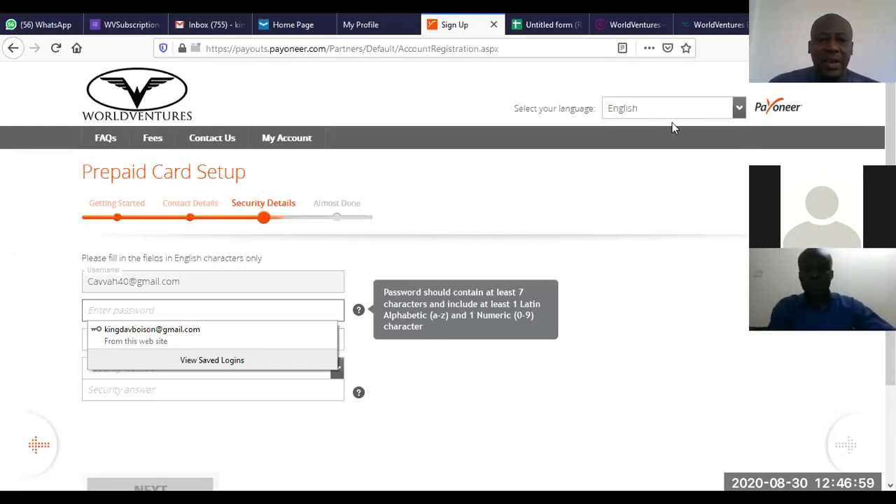
click(407, 252)
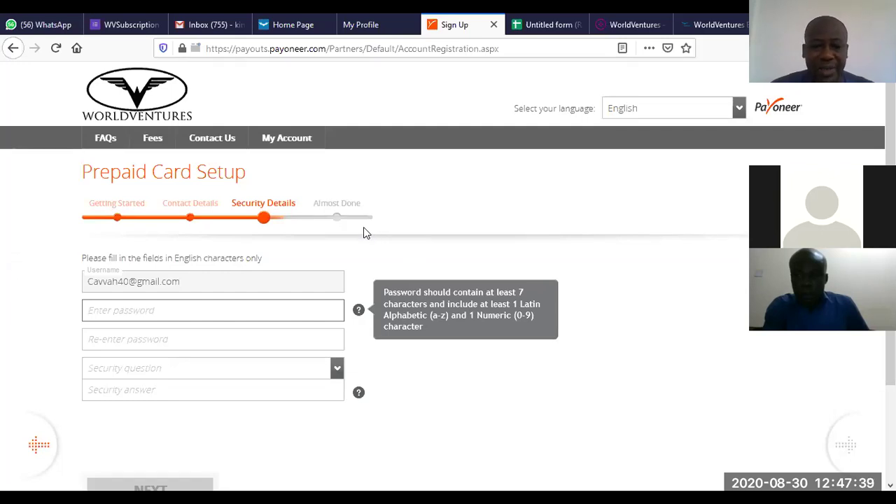
key(Tab)
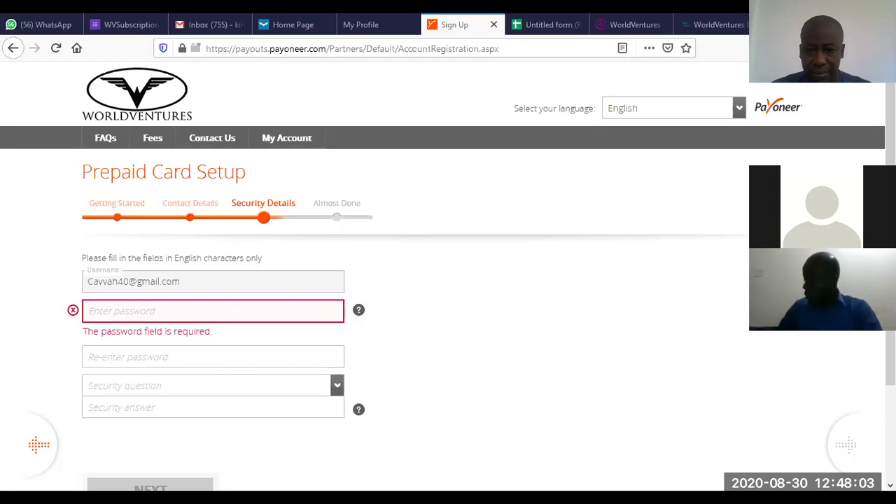
Step: Type the account password and re-enter it in the confirmation field
click(111, 308)
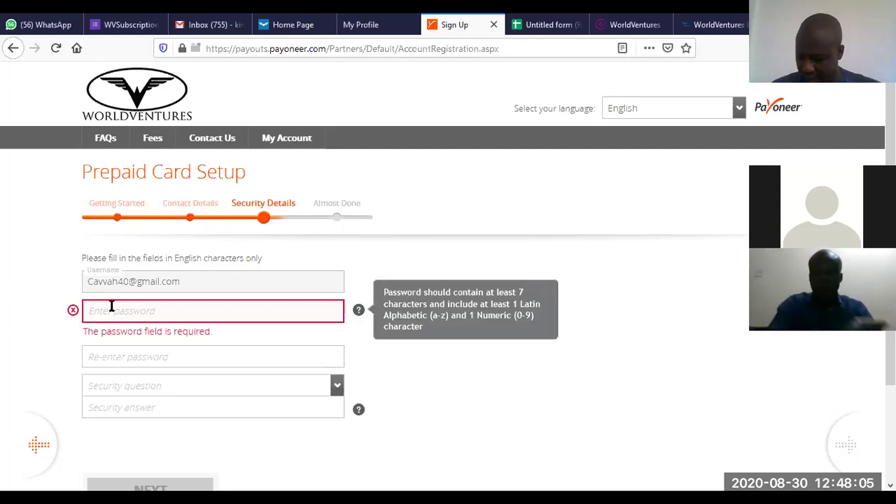
text(***)
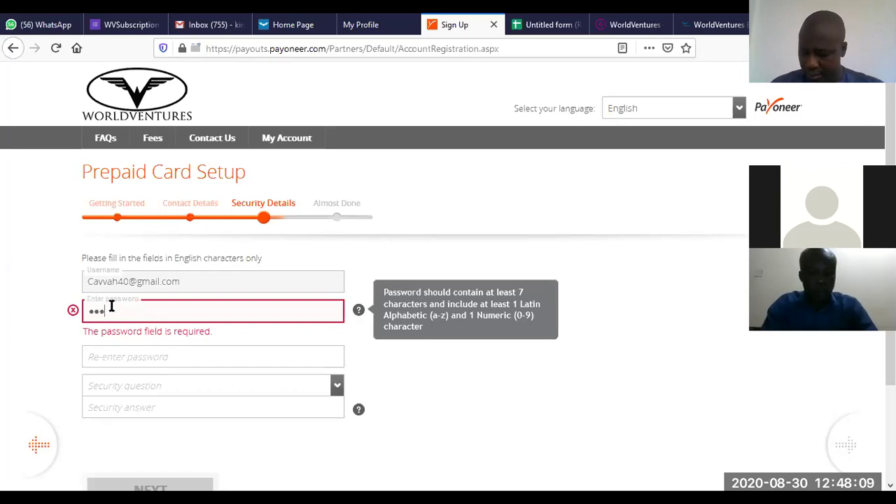
text(**)
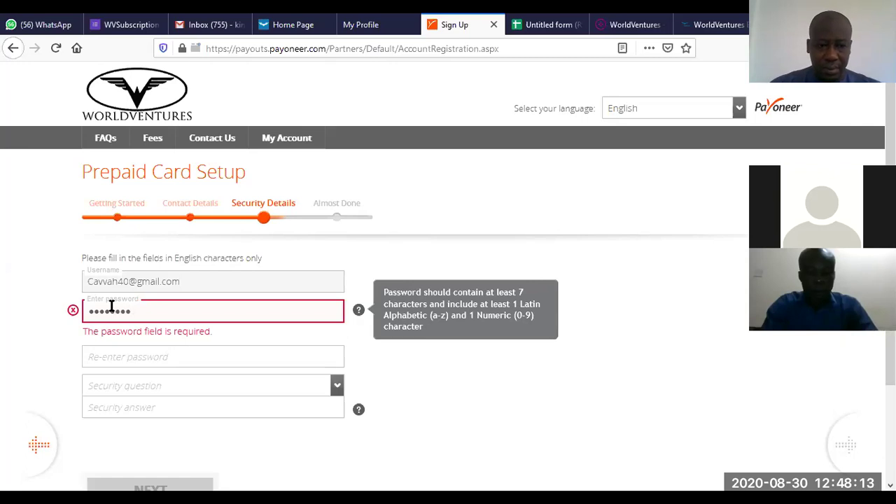
click(104, 357)
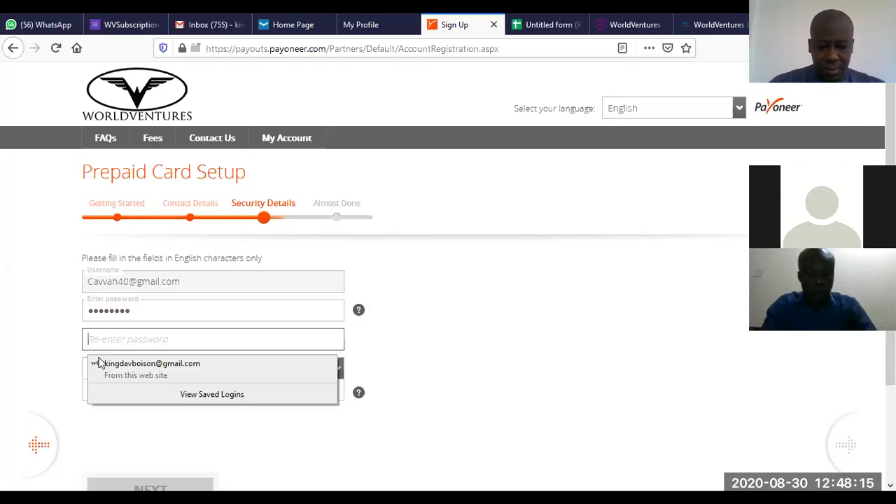
text(**)
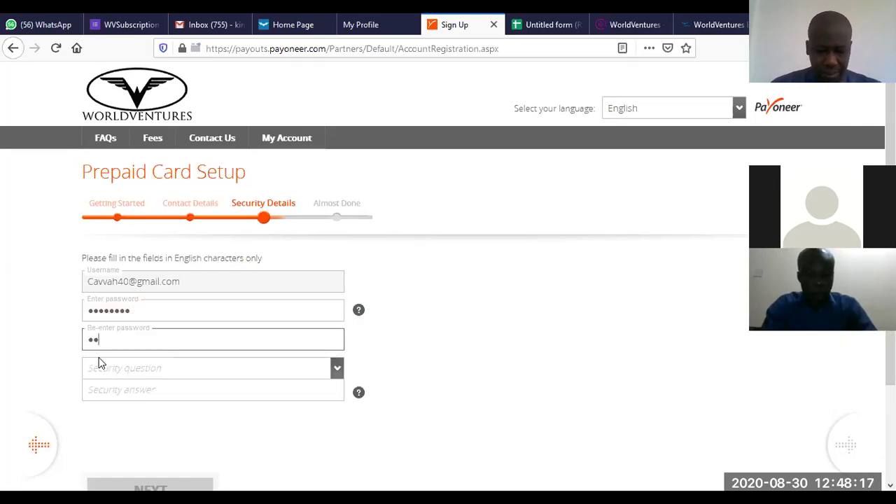
text(*)
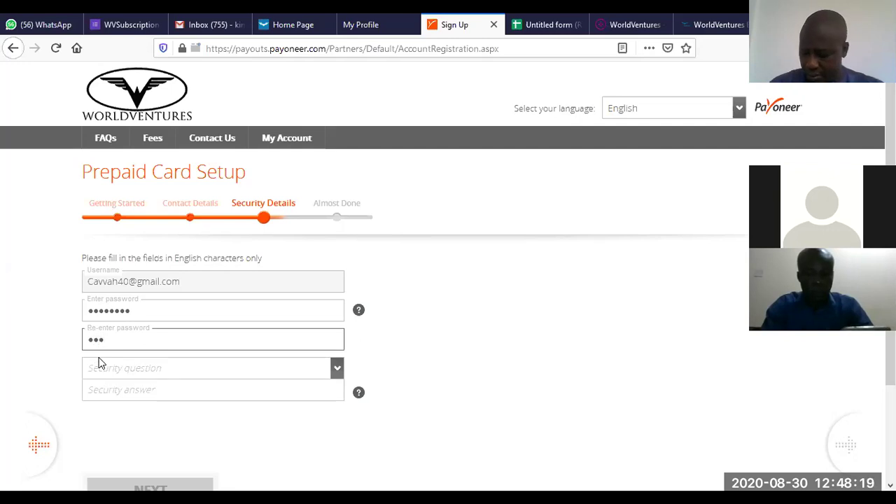
text(*****)
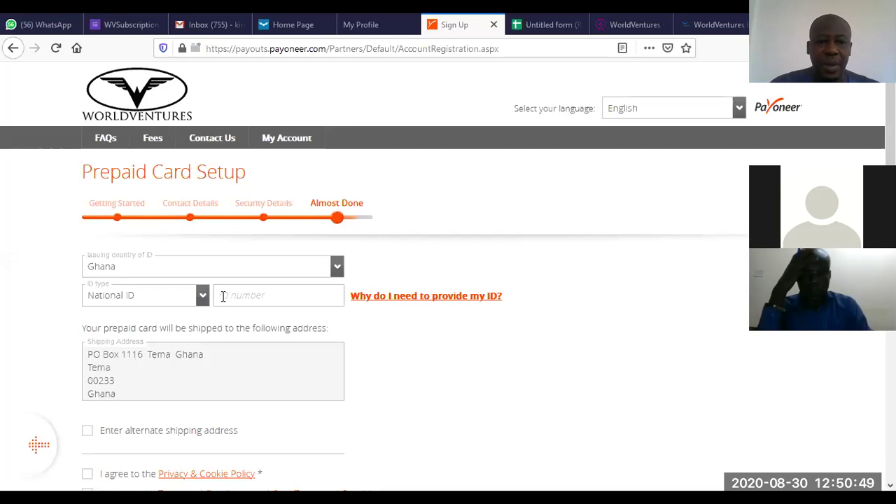
Step: Select Passport as the ID type and enter the passport number
click(203, 297)
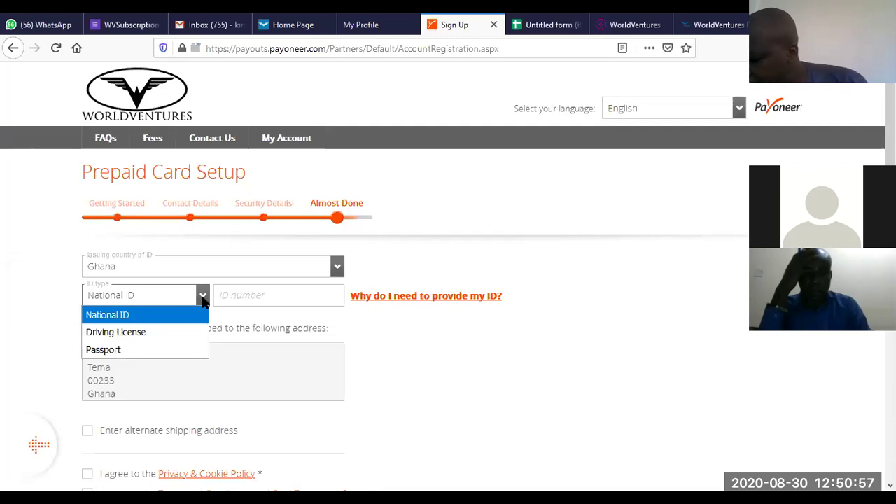
click(138, 349)
click(223, 290)
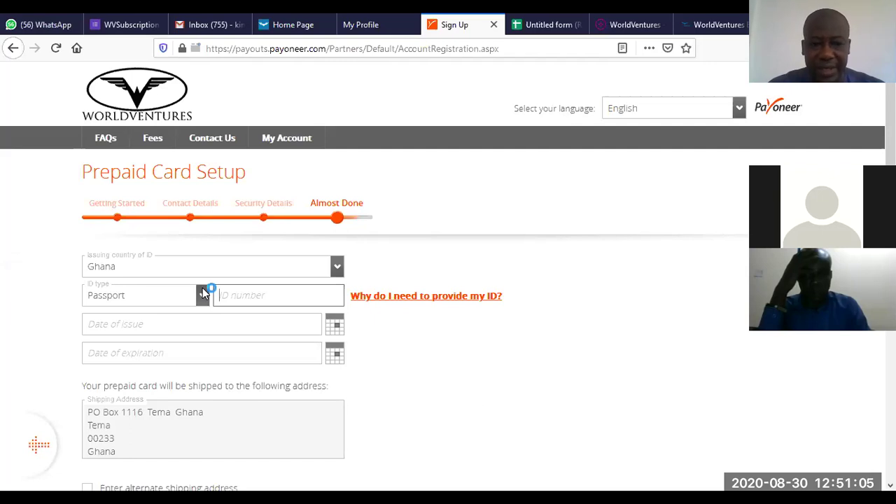
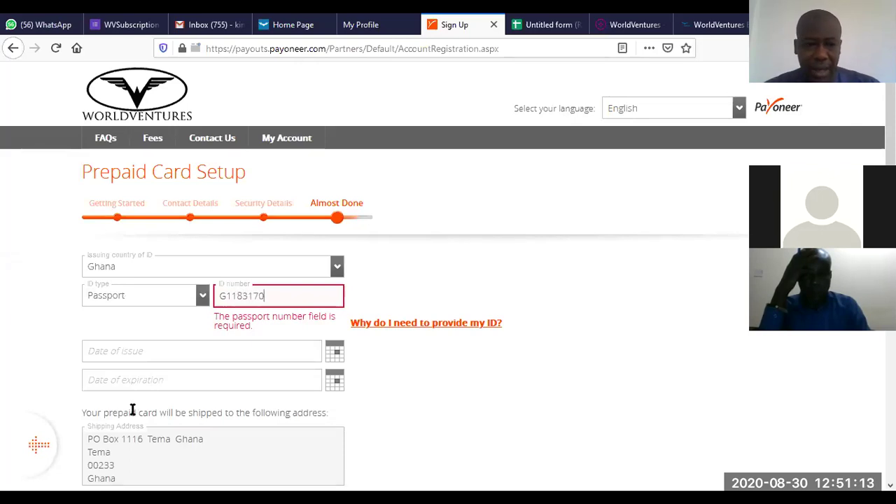
click(153, 355)
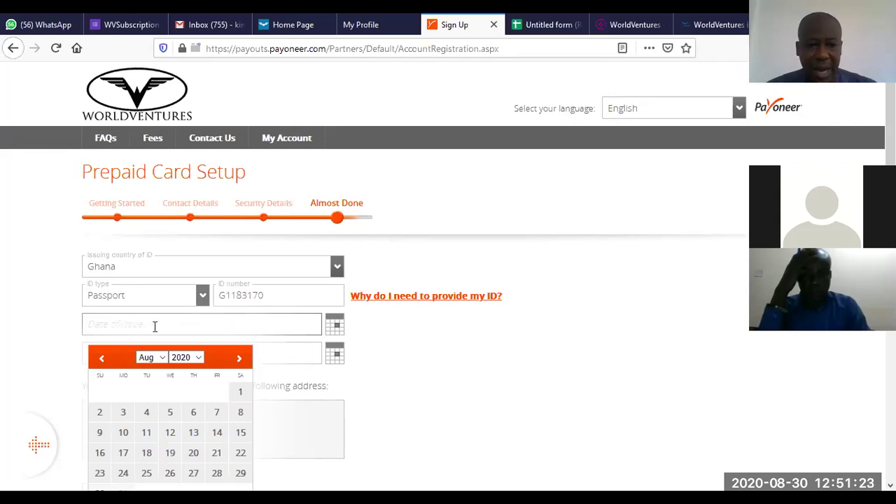
Step: Set the passport's date of issue to 03/16/2016
click(199, 357)
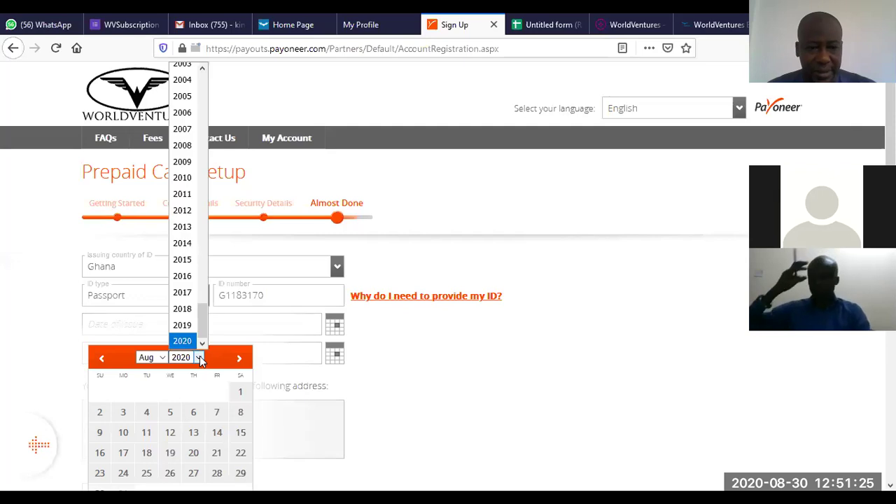
click(182, 276)
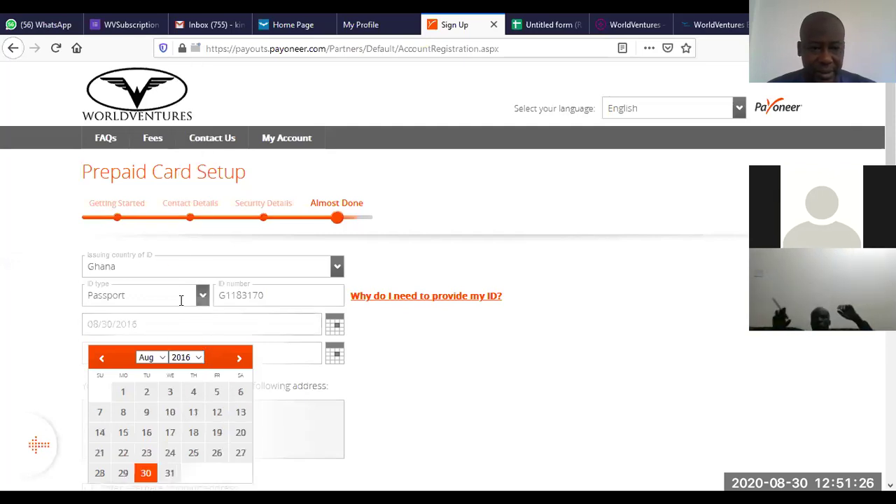
click(161, 357)
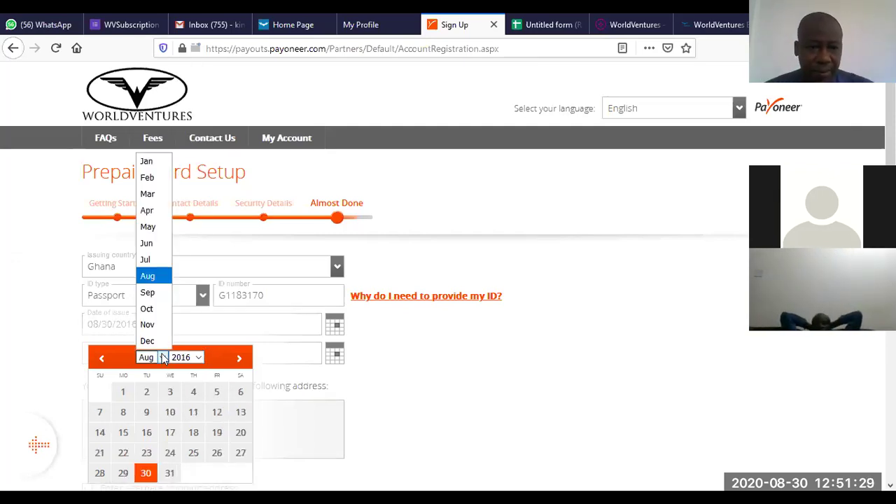
click(147, 194)
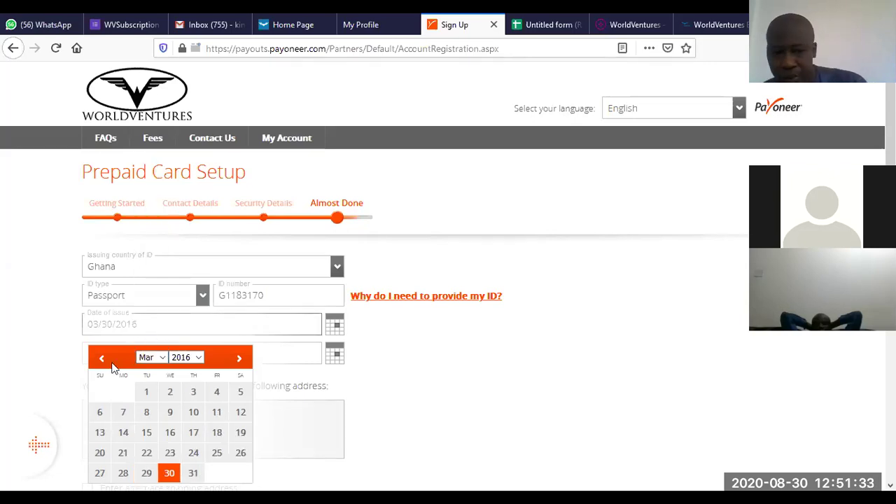
click(174, 431)
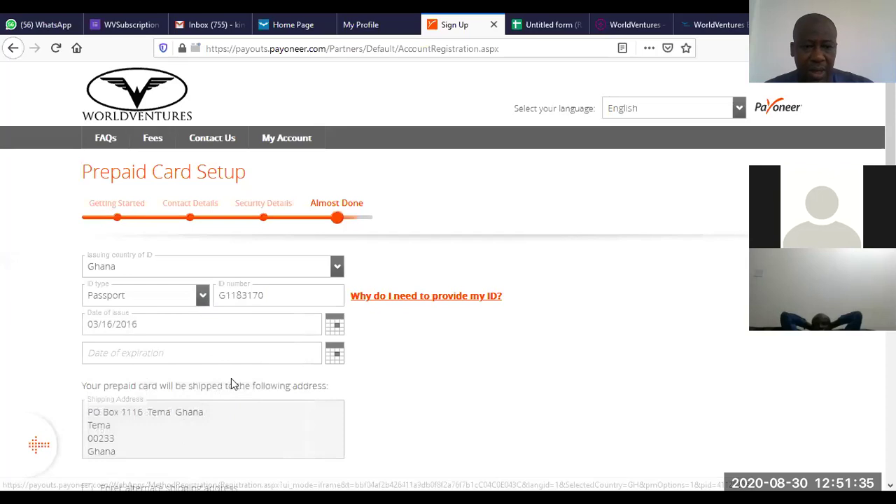
Step: Set the passport's expiration date to 03/15/2021
click(333, 356)
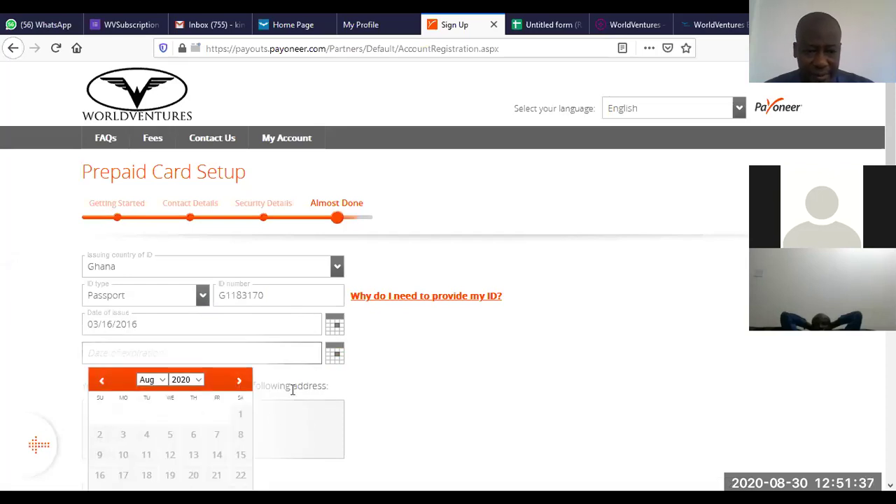
click(201, 378)
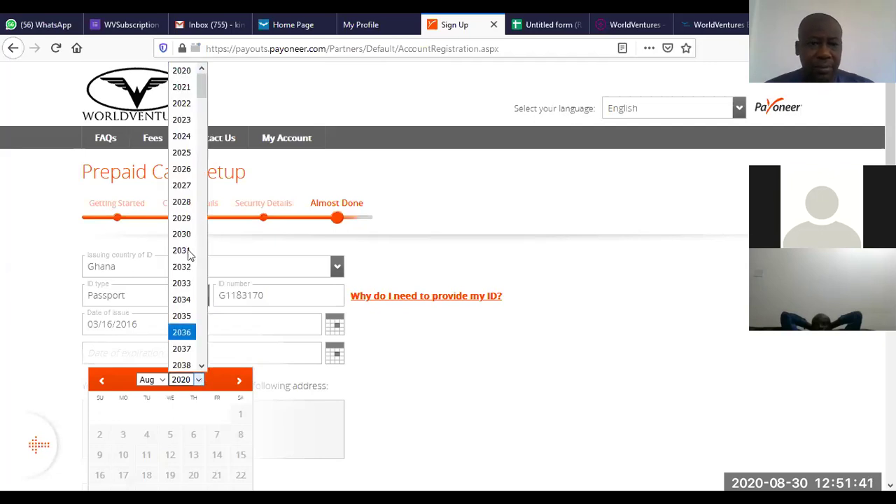
click(183, 87)
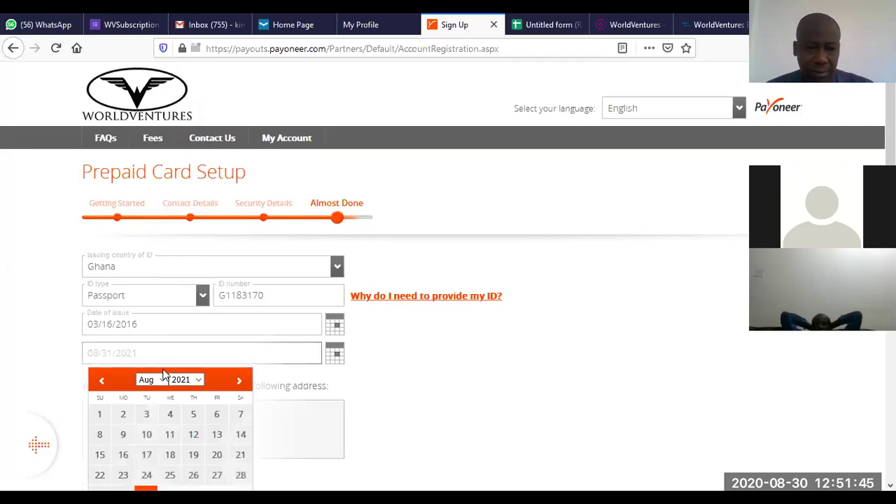
click(162, 379)
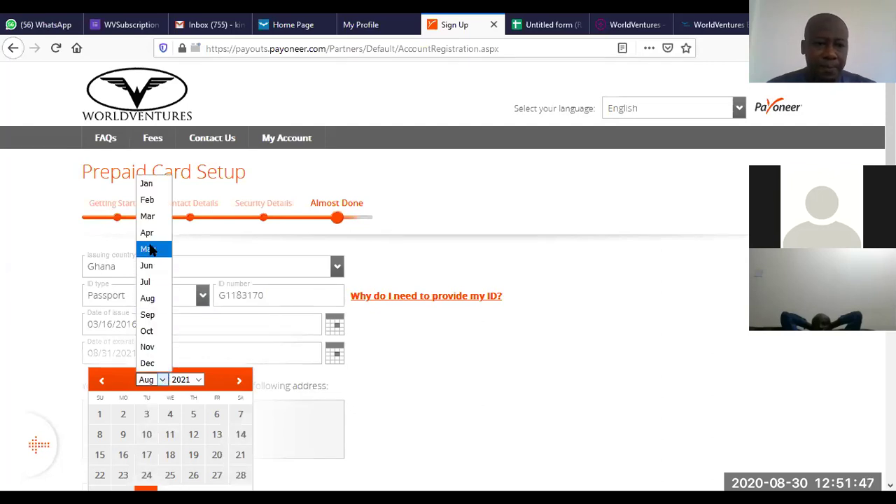
click(147, 217)
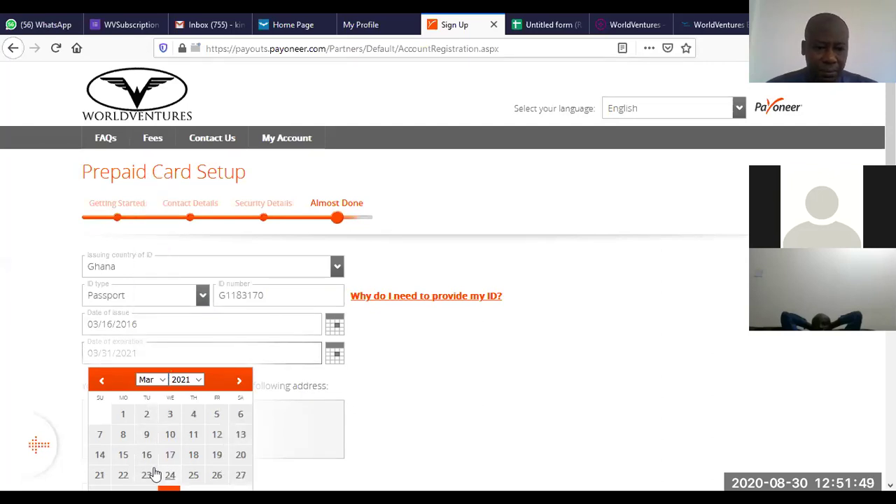
click(122, 456)
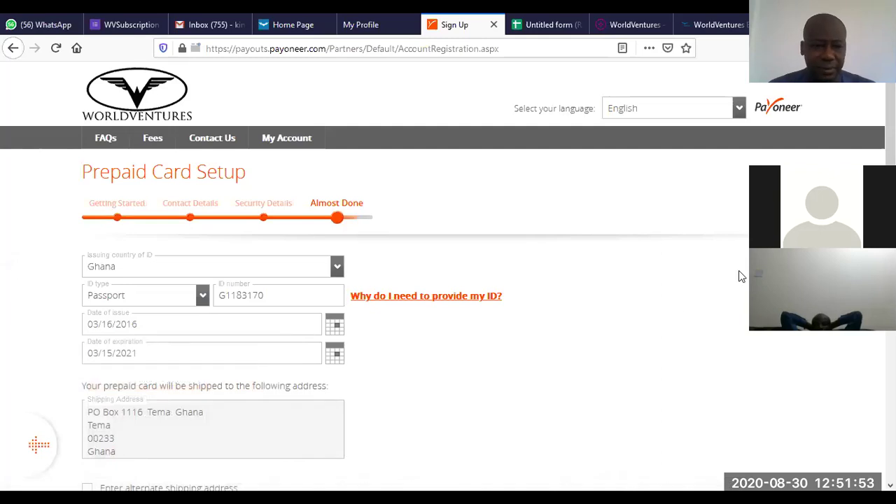
scroll(739, 270, down, 2)
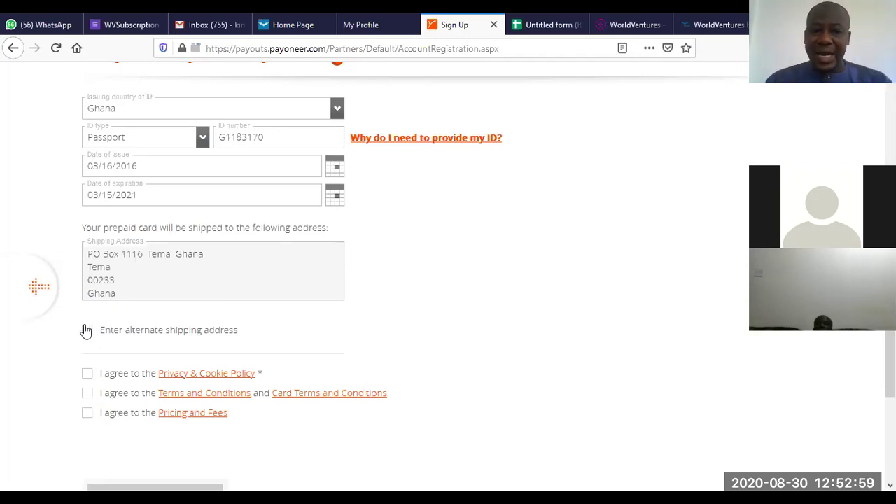
Step: Accept the Privacy, Terms and Pricing agreements without an alternate shipping address, then place the order
click(88, 332)
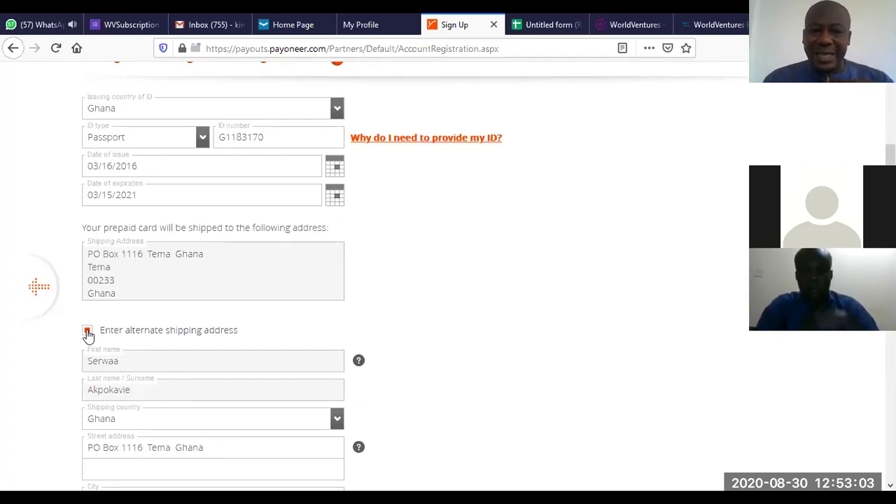
click(87, 333)
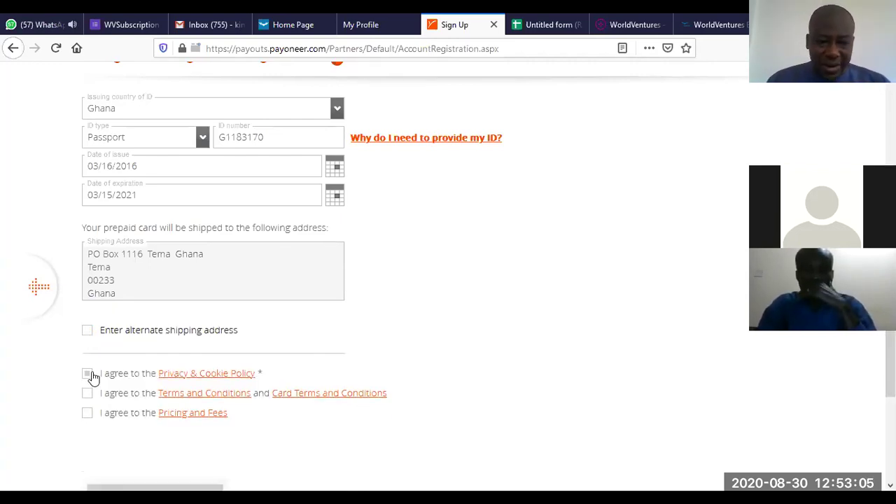
click(88, 375)
click(88, 393)
click(87, 413)
scroll(220, 374, down, 3)
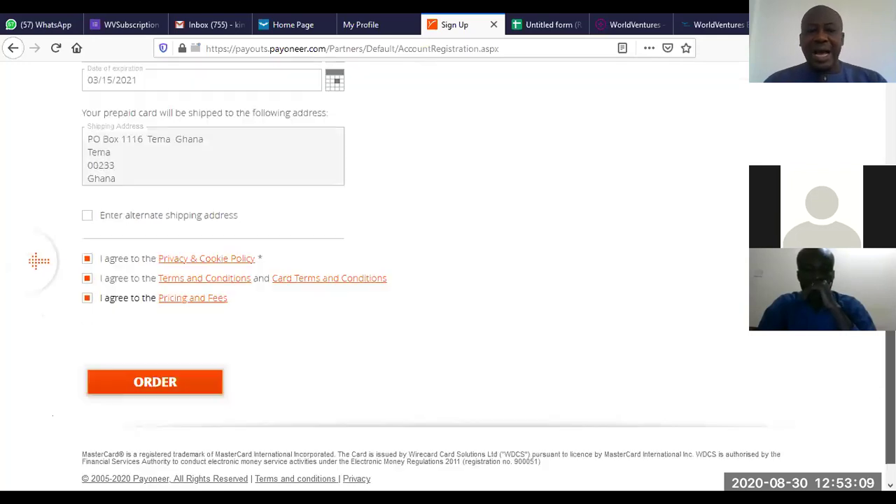
scroll(39, 282, up, 3)
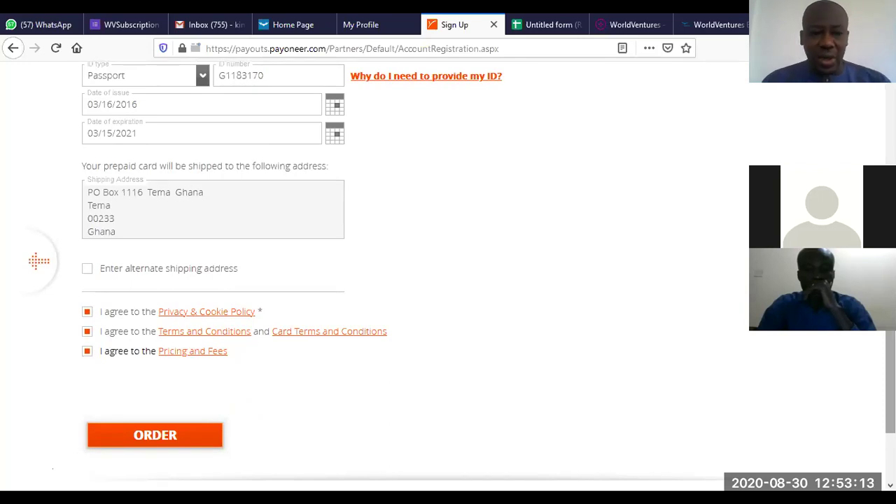
click(155, 435)
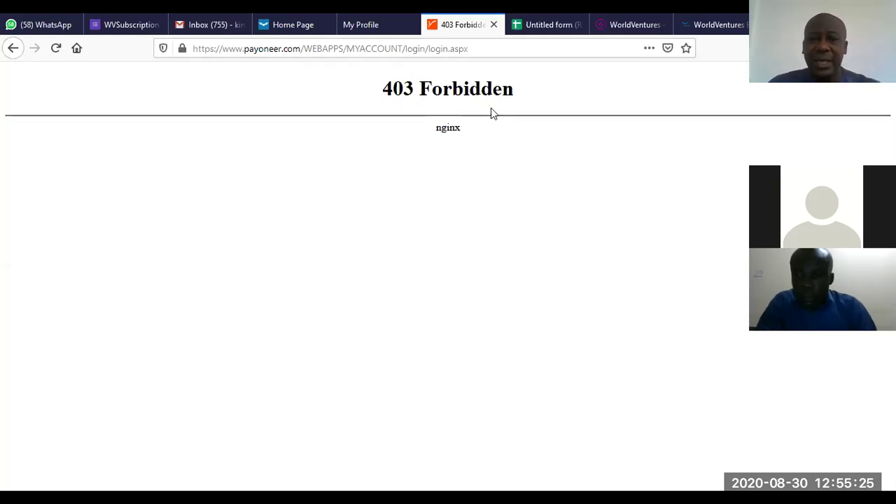
Step: Close the 403 Forbidden Payoneer tab and go back to the WorldVentures Home Page tab
click(493, 25)
click(343, 26)
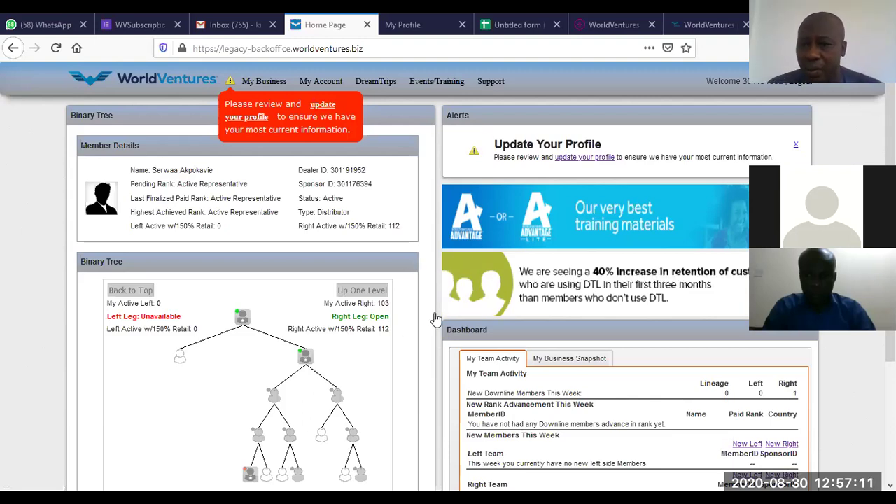
Step: Return to the home dashboard and review Quick Links, the 95 accounts with issues, and earnings
scroll(436, 319, down, 3)
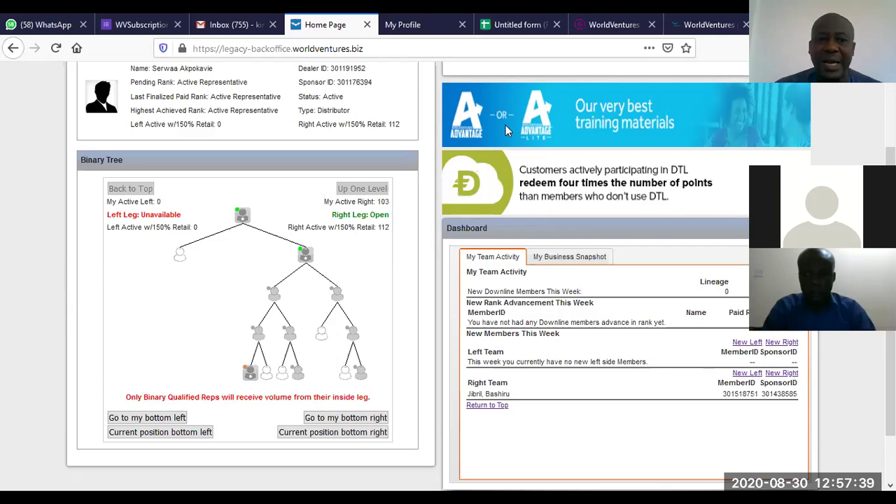
click(13, 49)
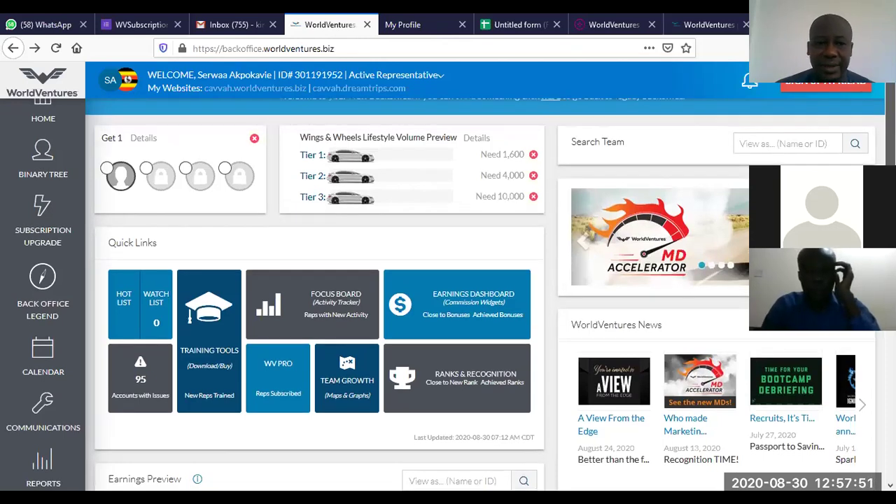
scroll(420, 315, up, 1)
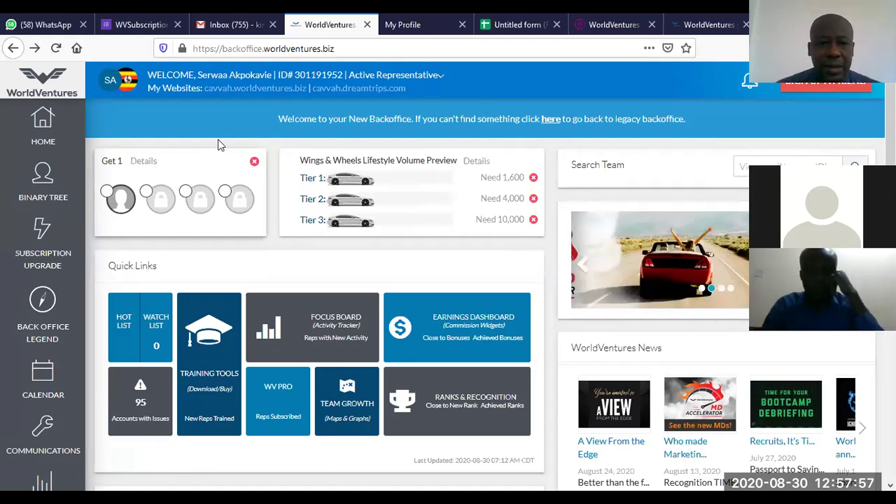
scroll(219, 142, down, 3)
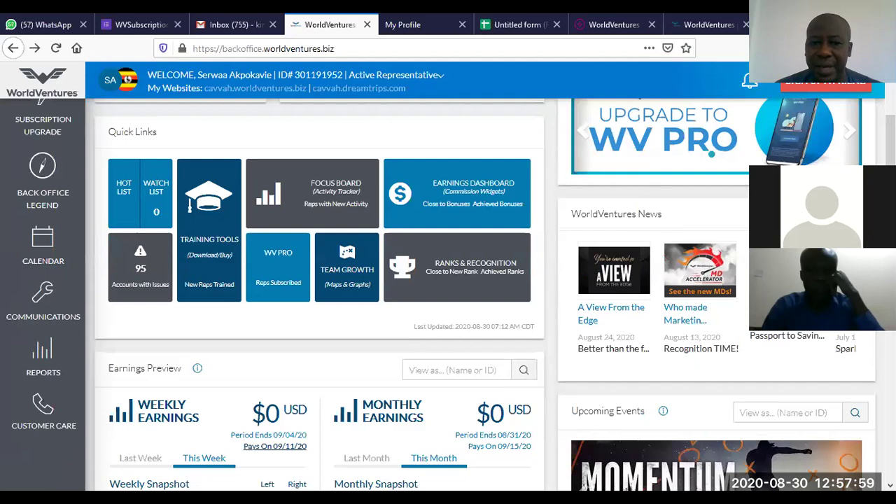
scroll(844, 128, up, 3)
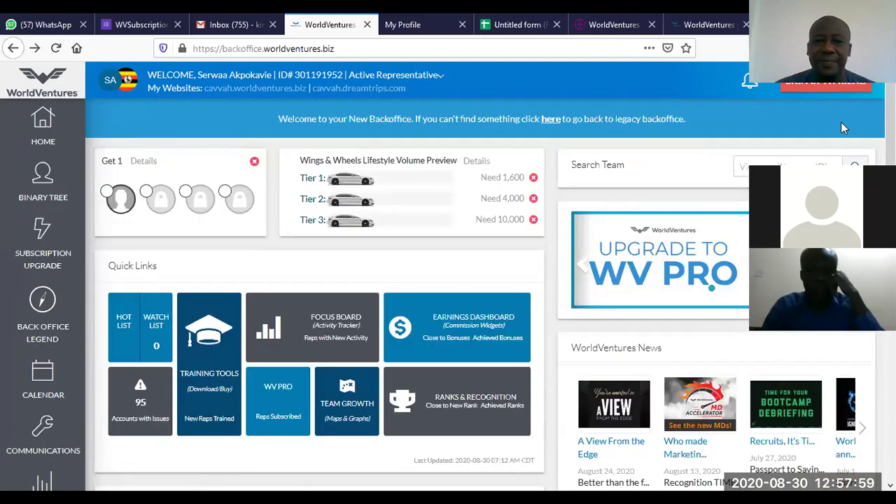
click(472, 162)
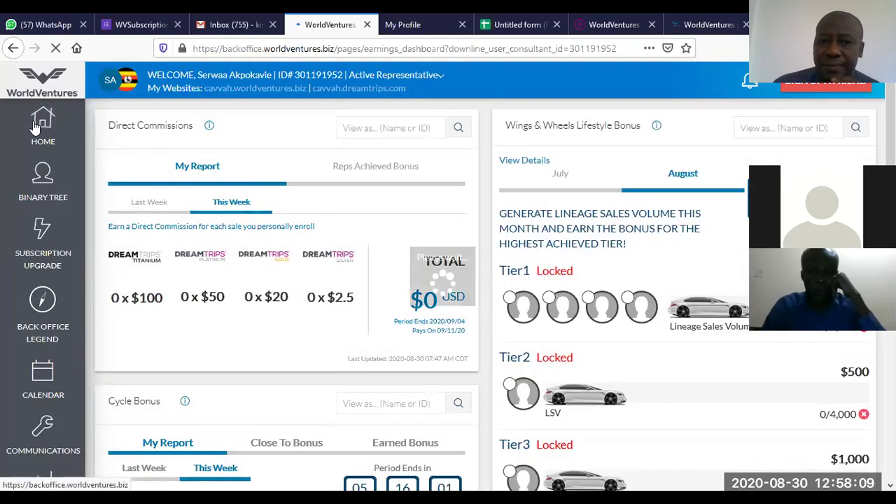
click(35, 126)
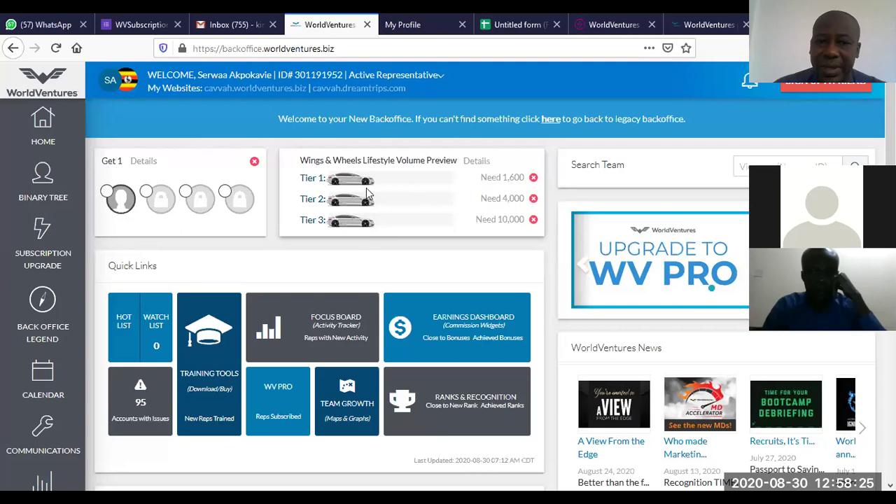
Step: Open the Wings & Wheels details and review the $0 direct commissions and 0 cycles earned
click(476, 162)
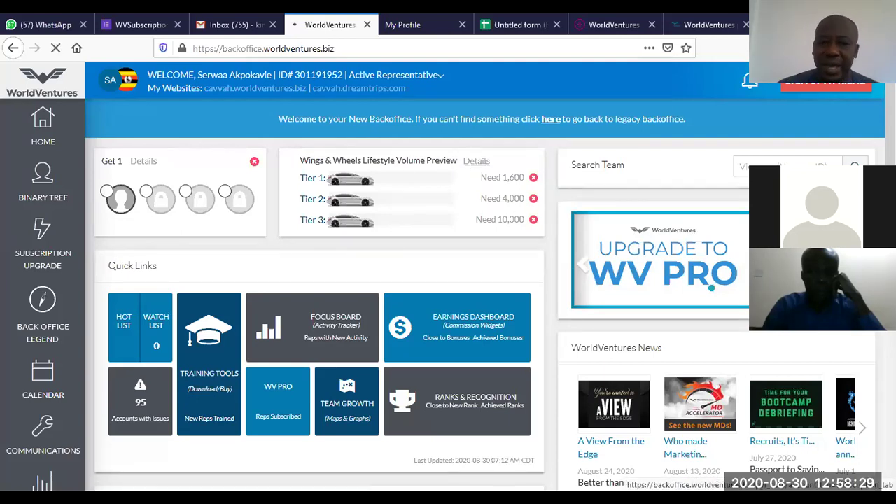
scroll(476, 162, down, 5)
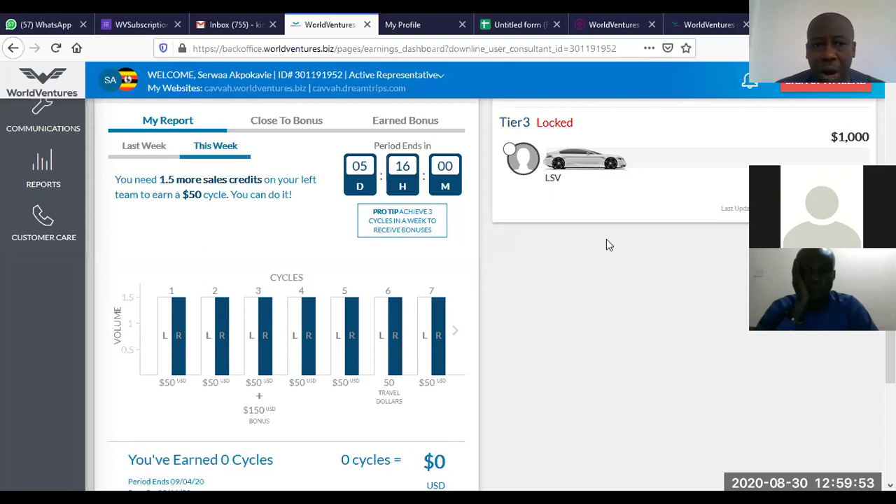
scroll(18, 160, up, 3)
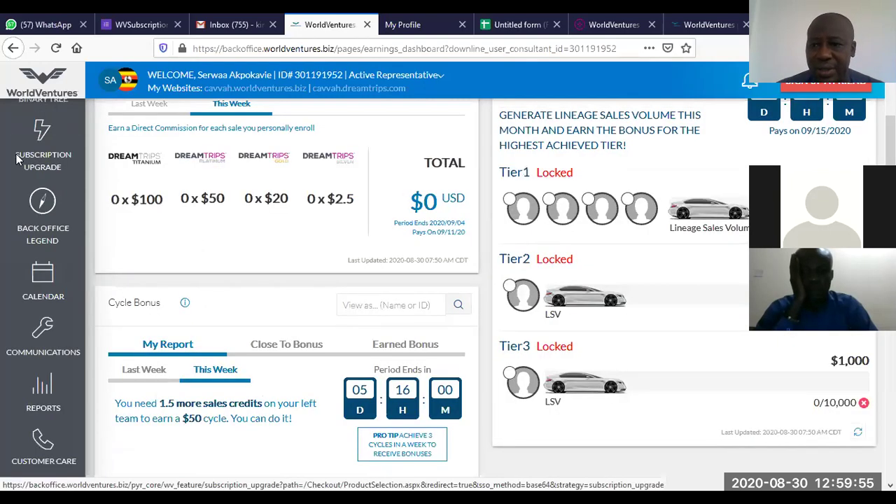
scroll(19, 160, up, 2)
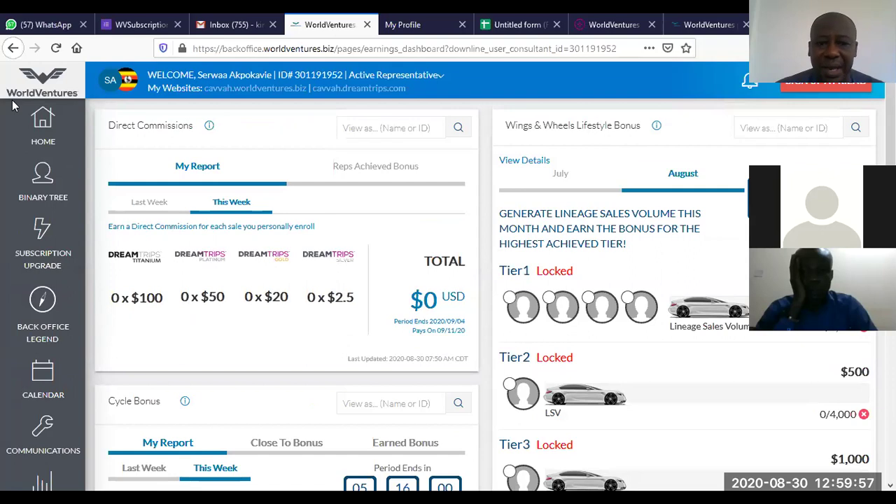
click(40, 115)
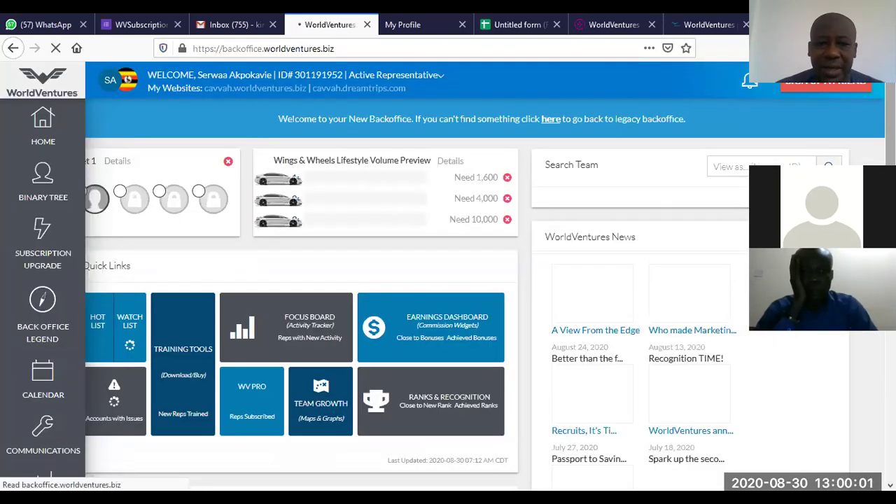
scroll(804, 335, down, 6)
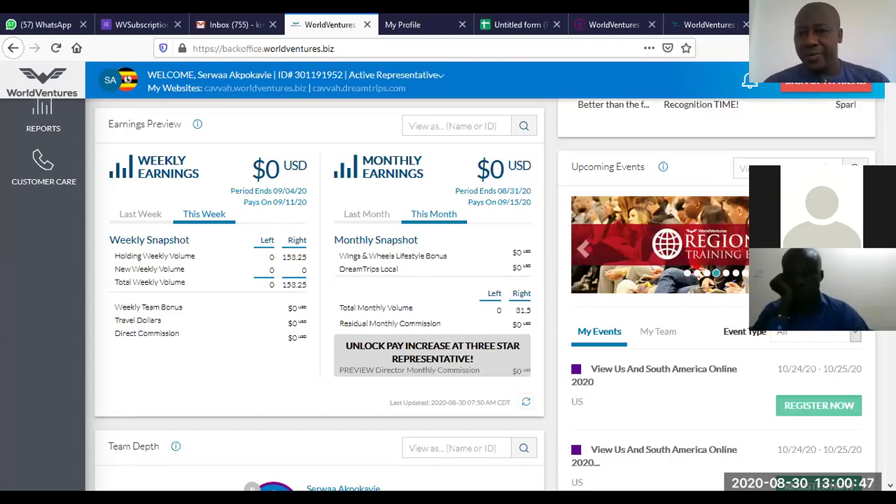
scroll(444, 279, up, 1)
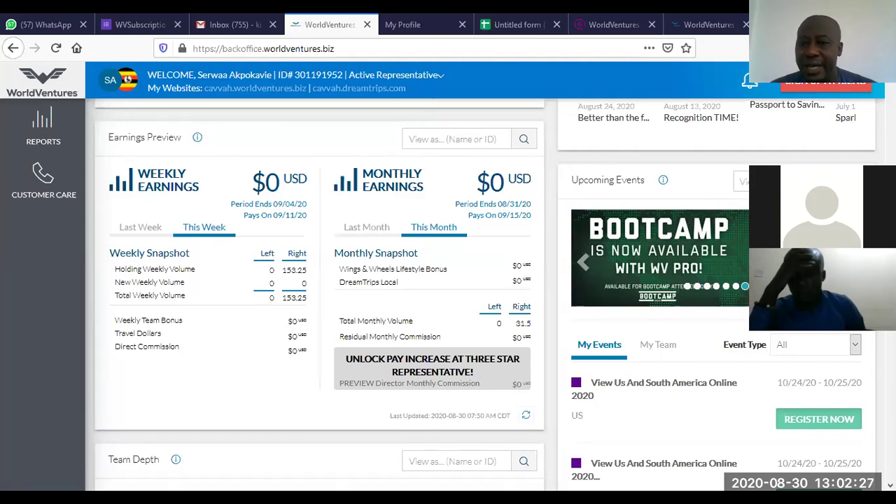
scroll(483, 107, up, 5)
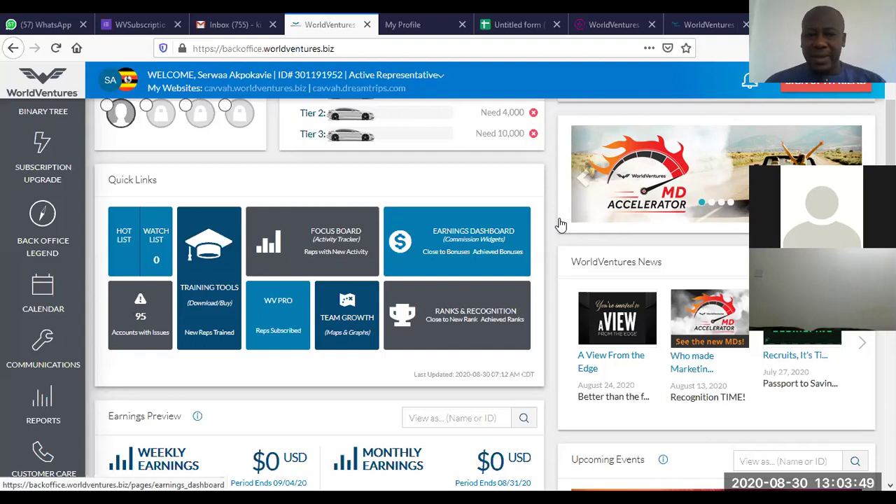
Step: Open Customer Care in a new tab and close the expired-session 'Logged Out' tab
scroll(560, 224, down, 1)
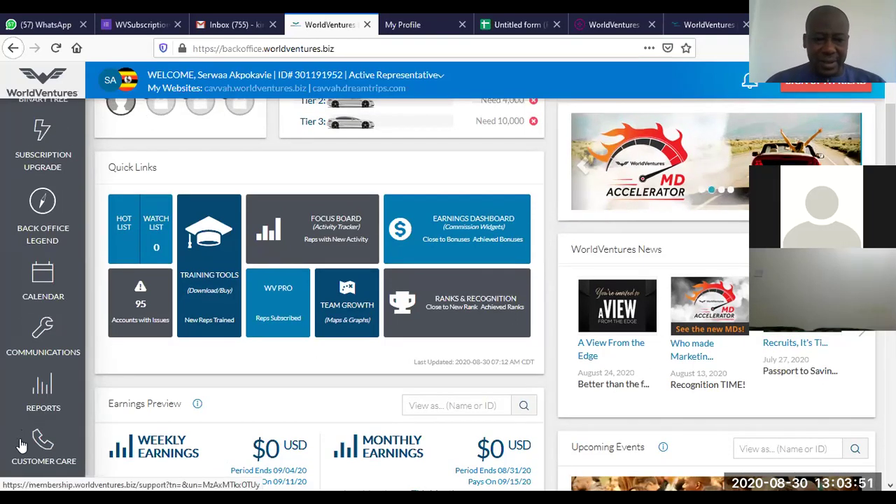
click(42, 444)
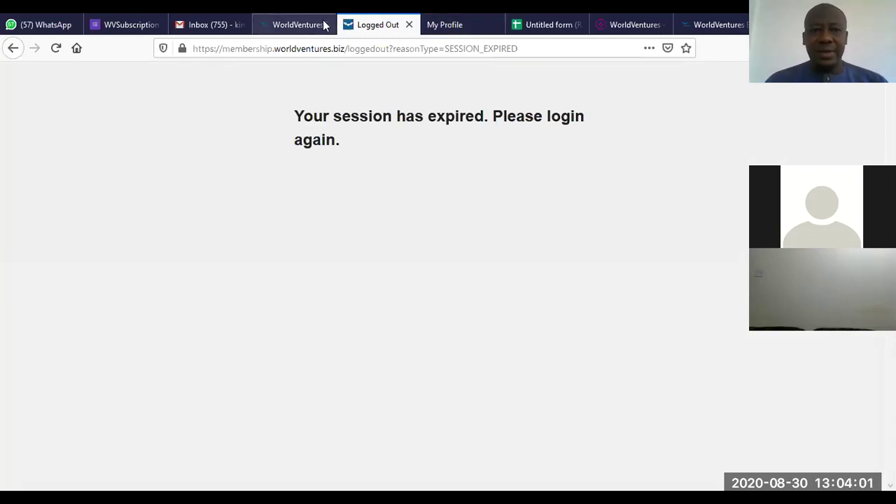
click(287, 23)
click(377, 25)
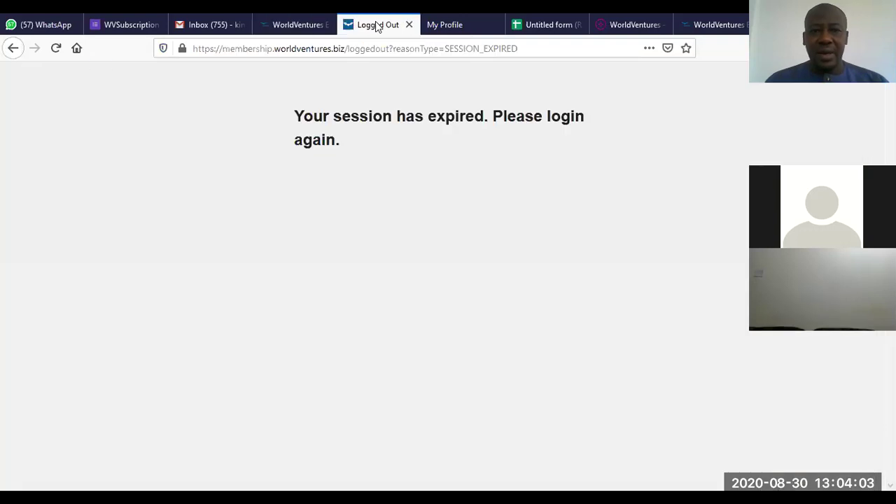
click(408, 24)
Step: Log out of the back office from the Active Representative menu
click(304, 24)
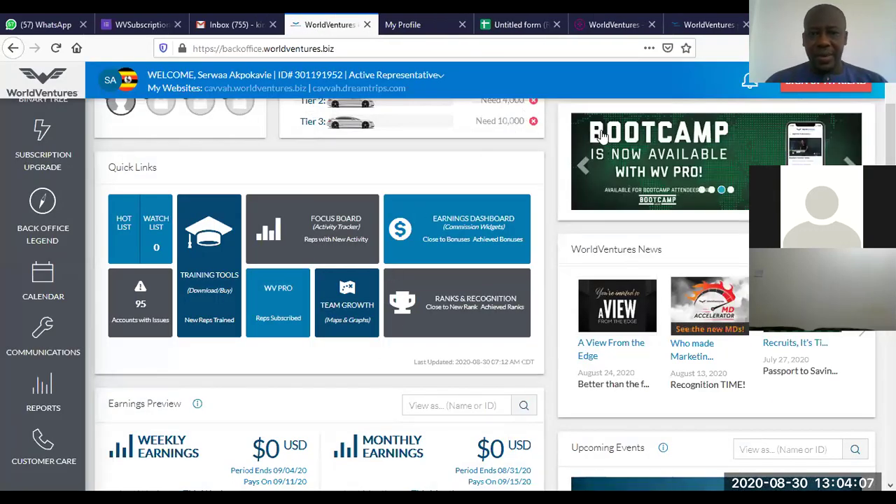
click(441, 75)
click(471, 132)
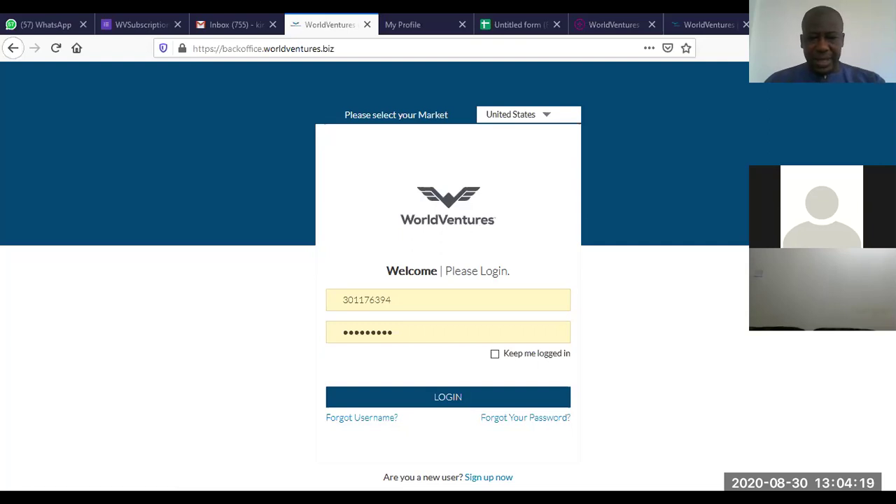
Step: Sign back in with the representative's saved username and re-entered password
drag(396, 331, 230, 317)
text(••••••)
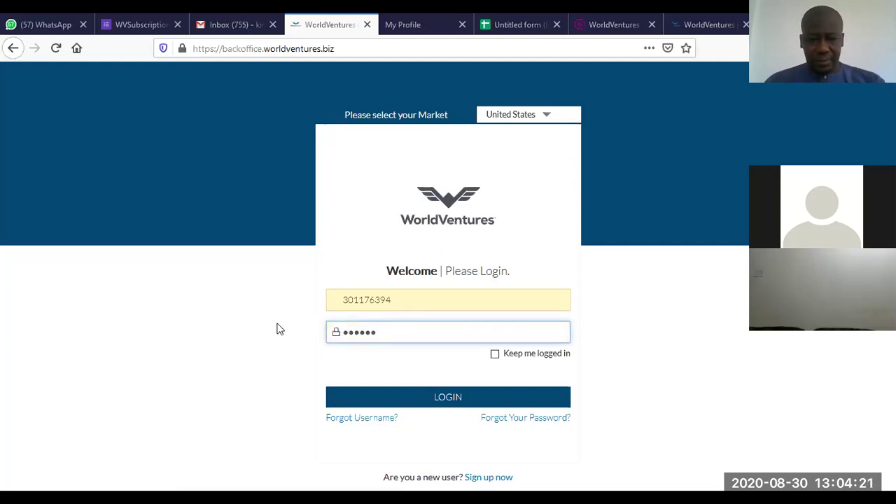
click(327, 362)
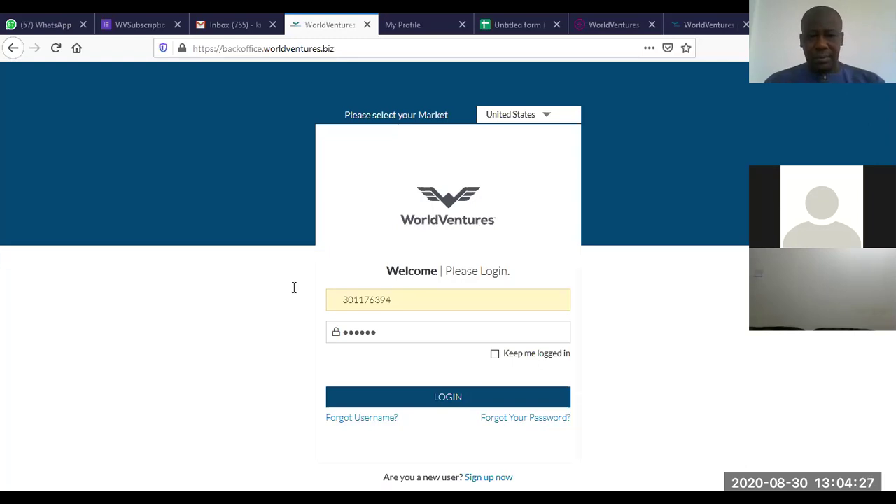
double_click(343, 291)
click(424, 399)
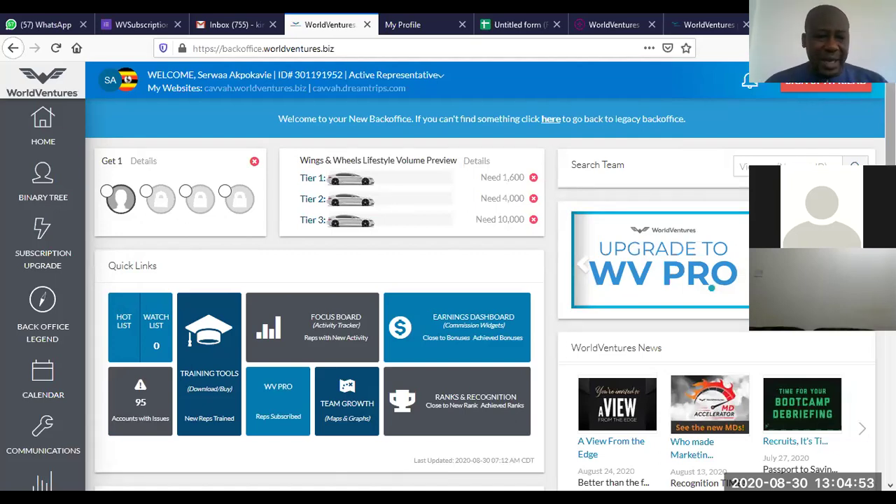
Step: Open Customer Care support in a new tab and start a new support case
scroll(490, 294, down, 3)
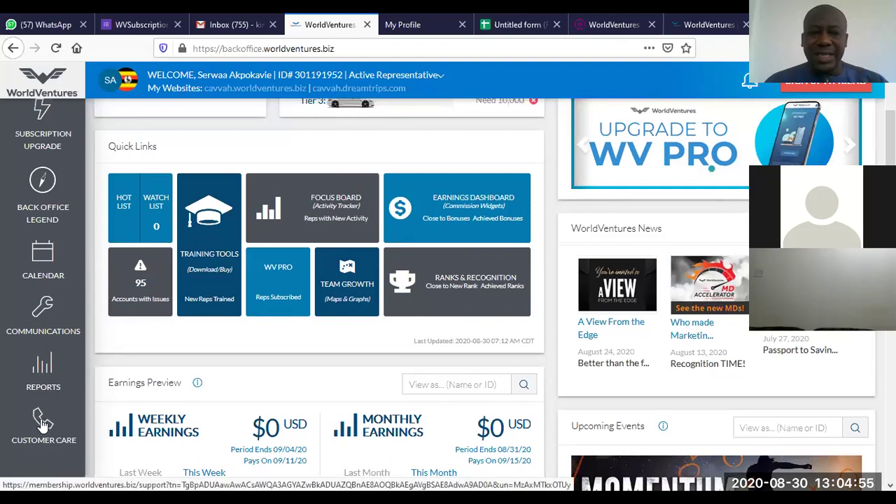
click(41, 416)
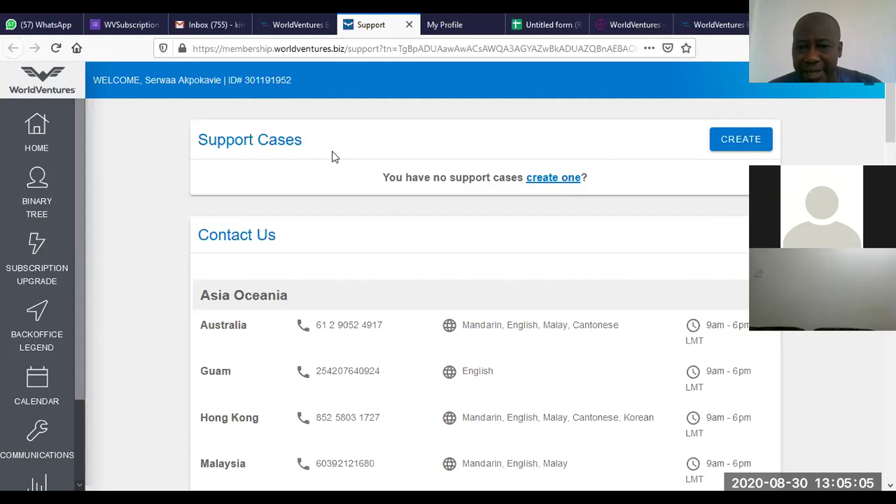
click(722, 146)
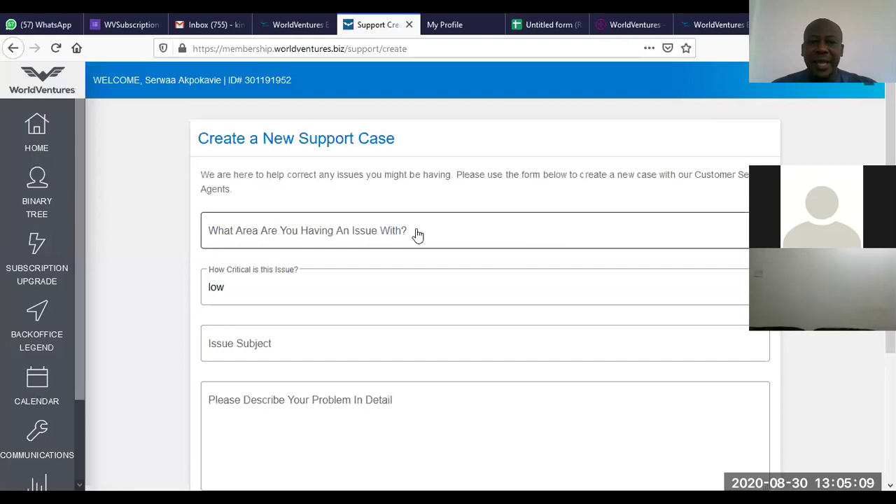
Step: Expand the issue-area dropdown listing Account Correction through Enroller/Sponsor Change
click(420, 230)
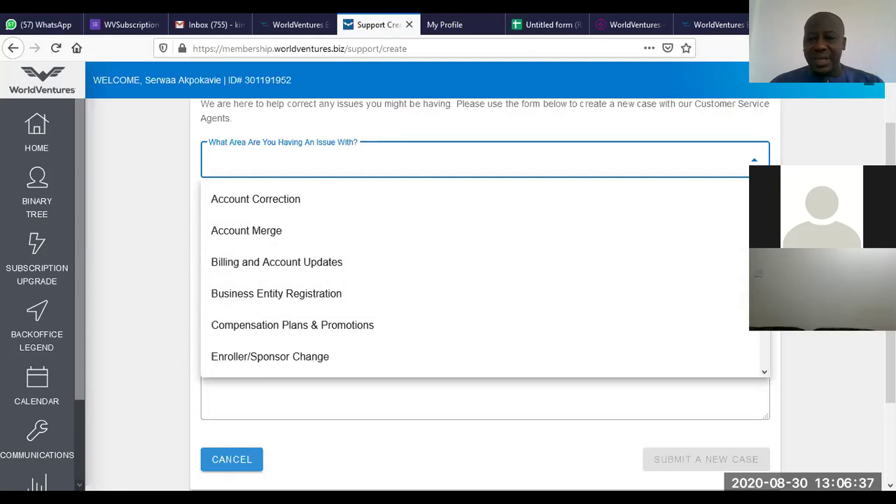
Step: Choose Sales & Transfer as the support case's issue area
scroll(476, 280, down, 2)
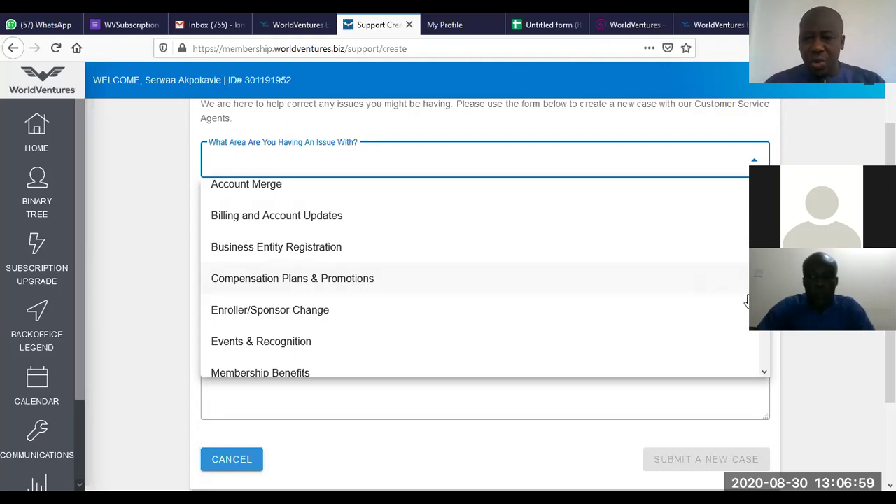
scroll(763, 329, down, 1)
scroll(776, 336, down, 1)
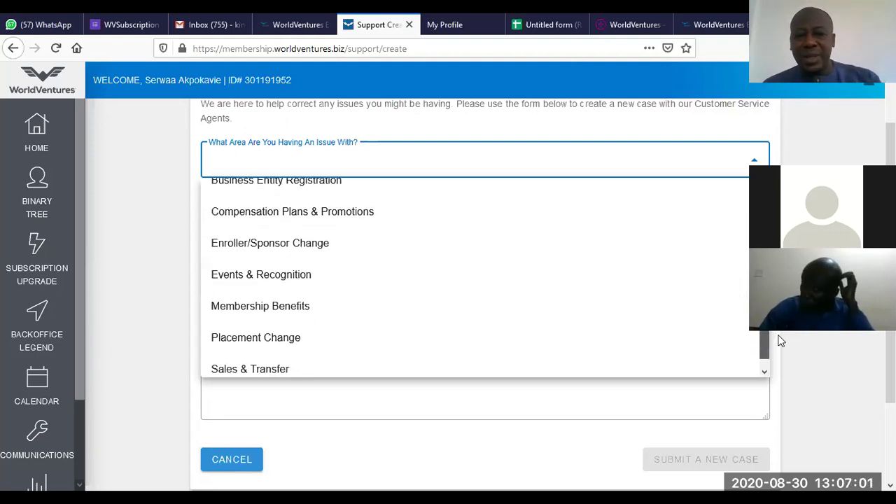
scroll(776, 346, down, 1)
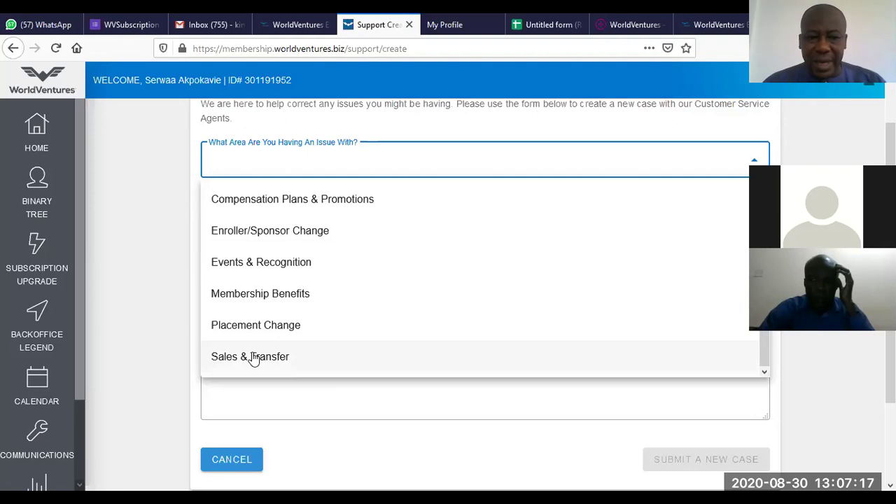
click(254, 358)
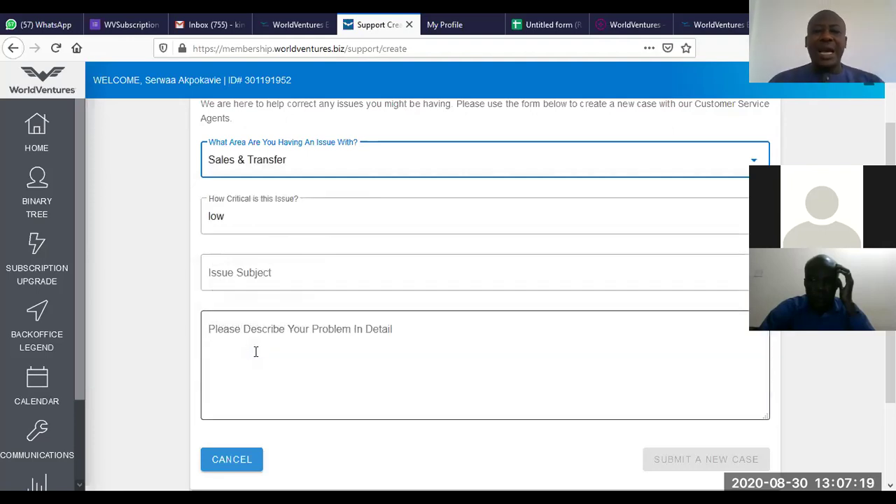
click(747, 226)
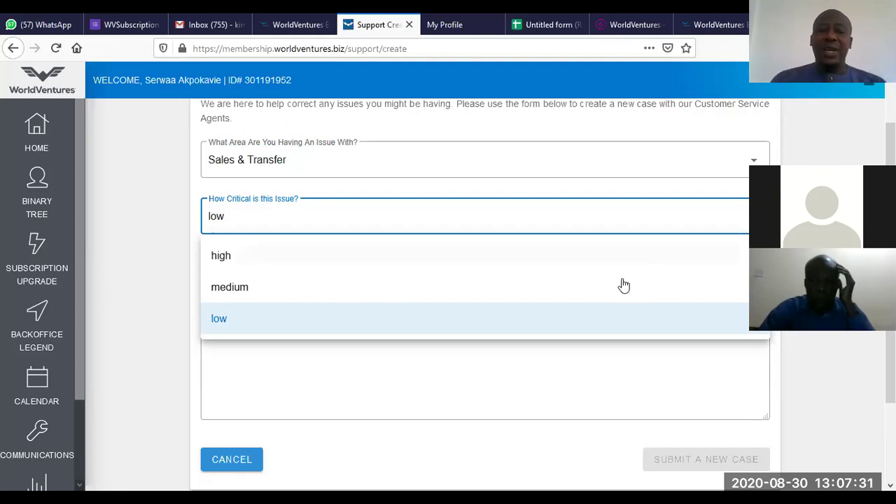
Step: Set the case criticality to medium, leave subject and description empty, and return HOME
click(245, 286)
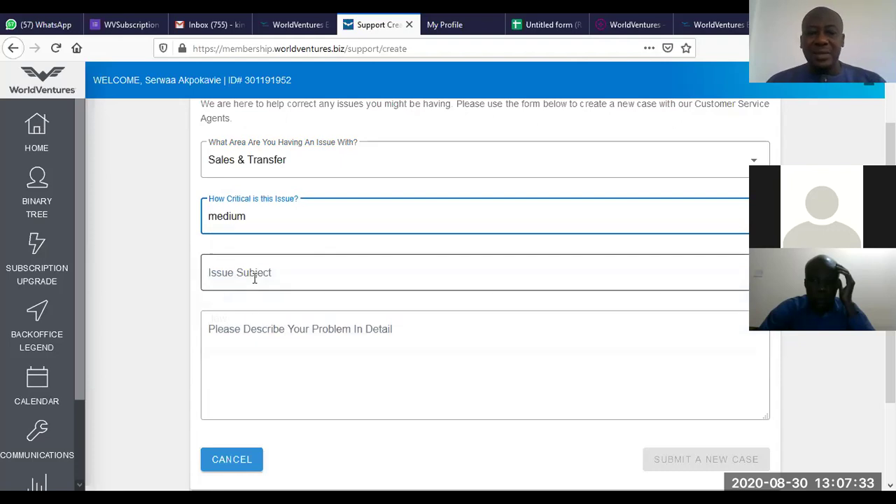
click(255, 278)
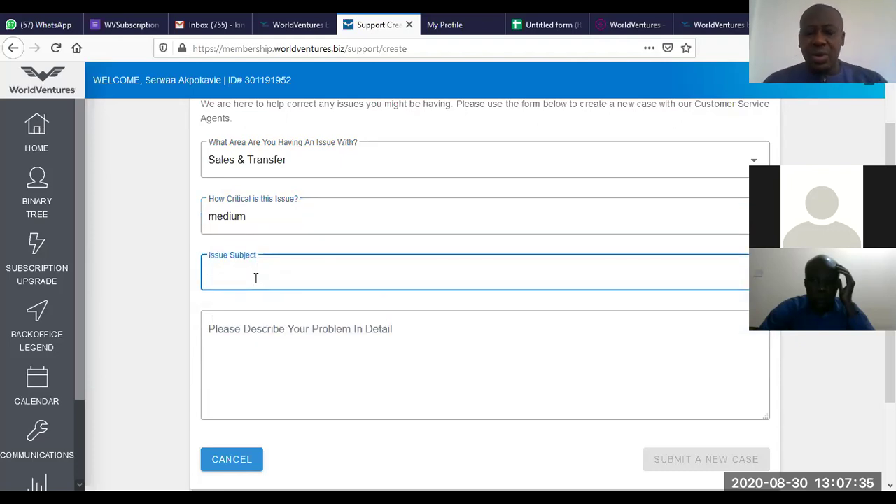
click(273, 331)
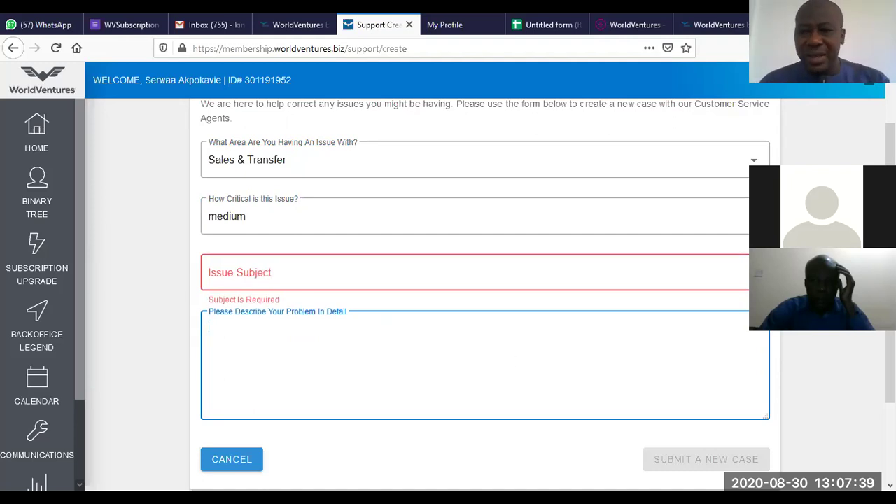
scroll(483, 294, up, 2)
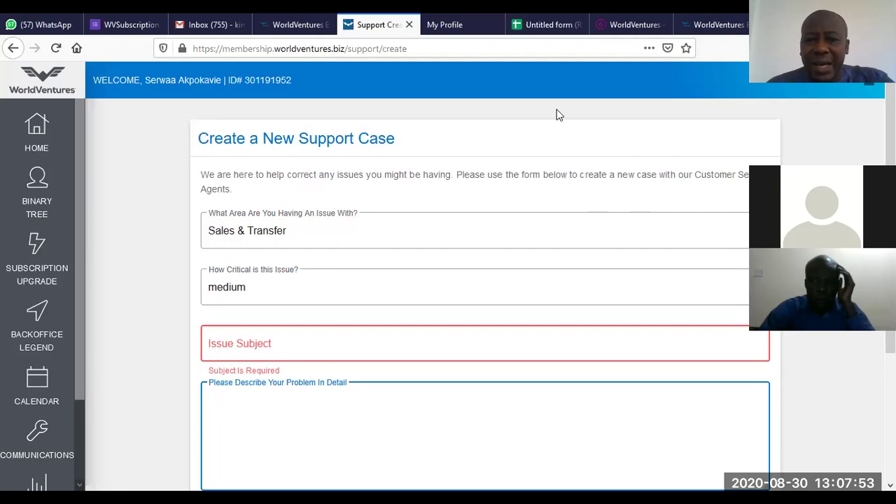
click(35, 123)
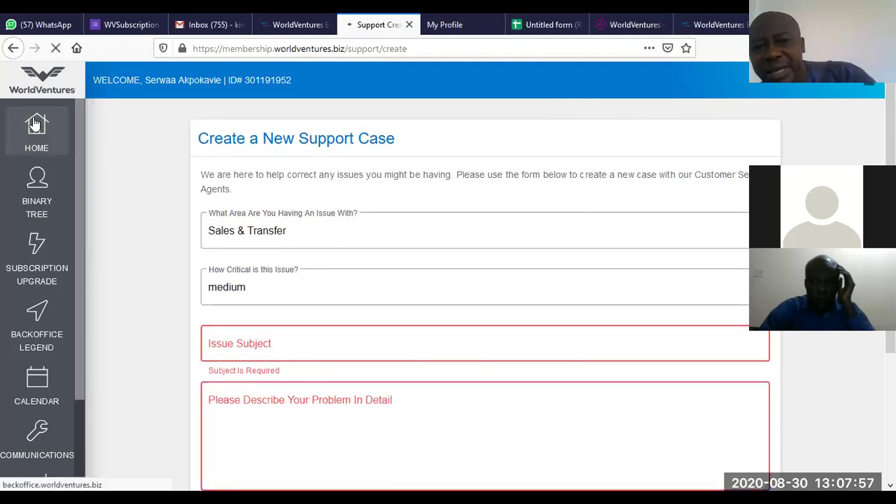